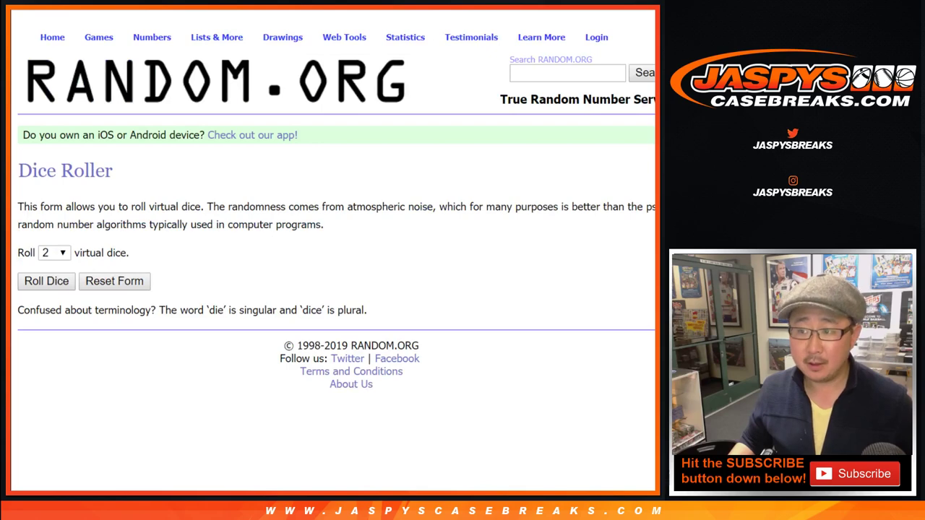
Roll the two virtual dice and randomize the list of customer names four times.
{"action": "left_click", "coordinate": [46, 282]}
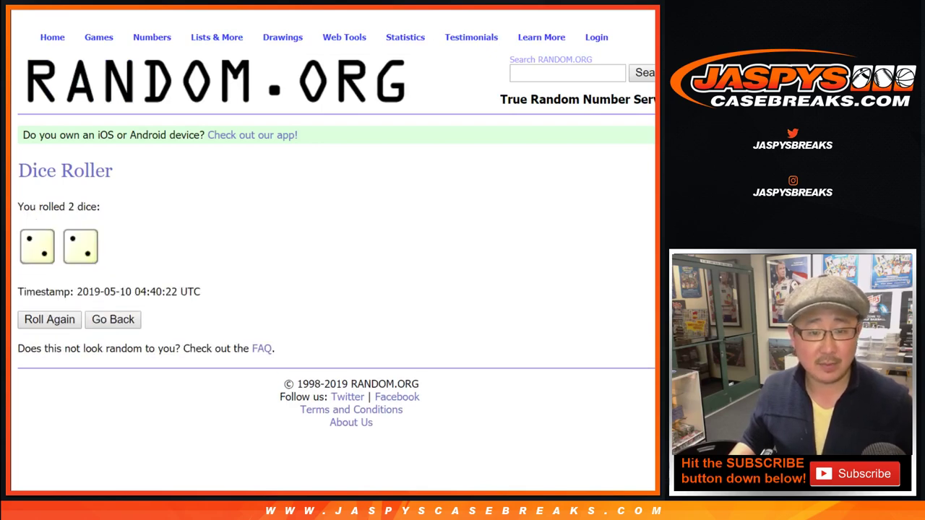
{"action": "key", "text": "ctrl+Tab"}
{"action": "scroll", "coordinate": [332, 250], "scroll_direction": "down", "scroll_amount": 5}
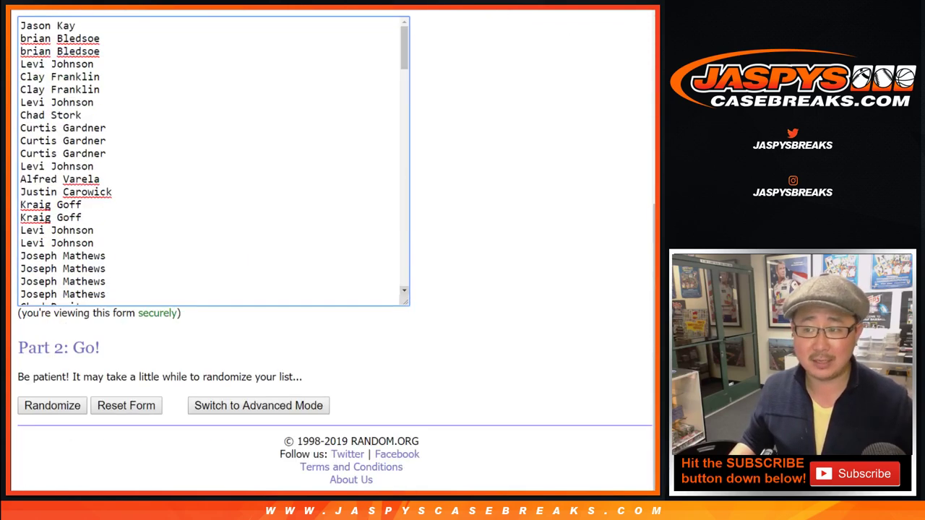
{"action": "left_click", "coordinate": [52, 406]}
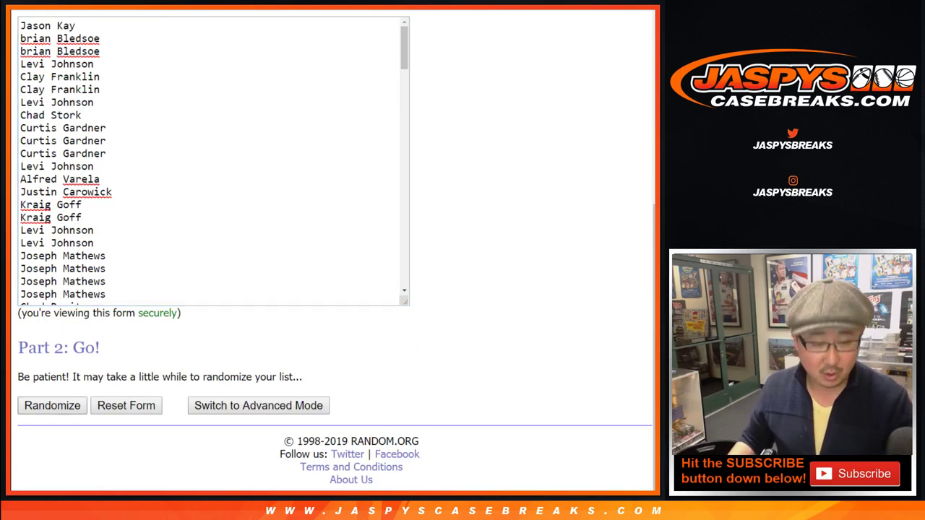
{"action": "key", "text": "End"}
{"action": "left_click", "coordinate": [40, 406]}
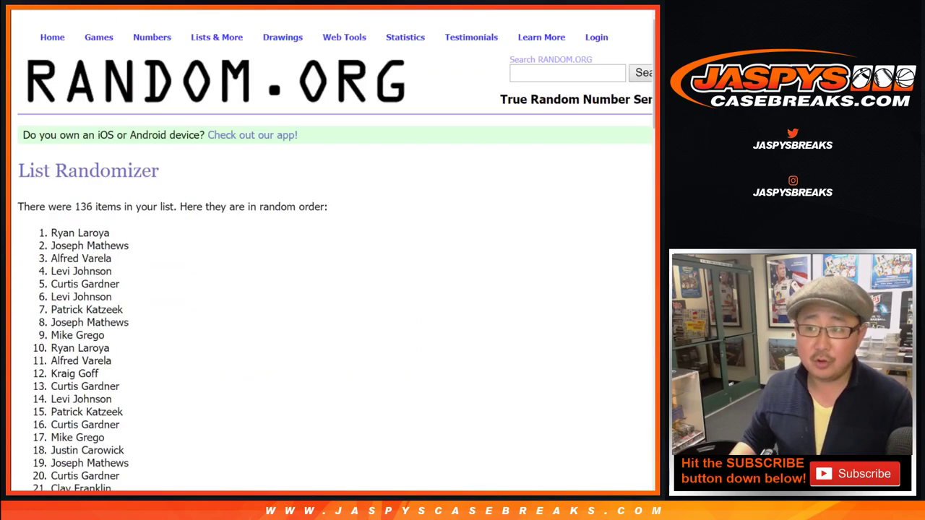
{"action": "key", "text": "End"}
{"action": "key", "text": "Return"}
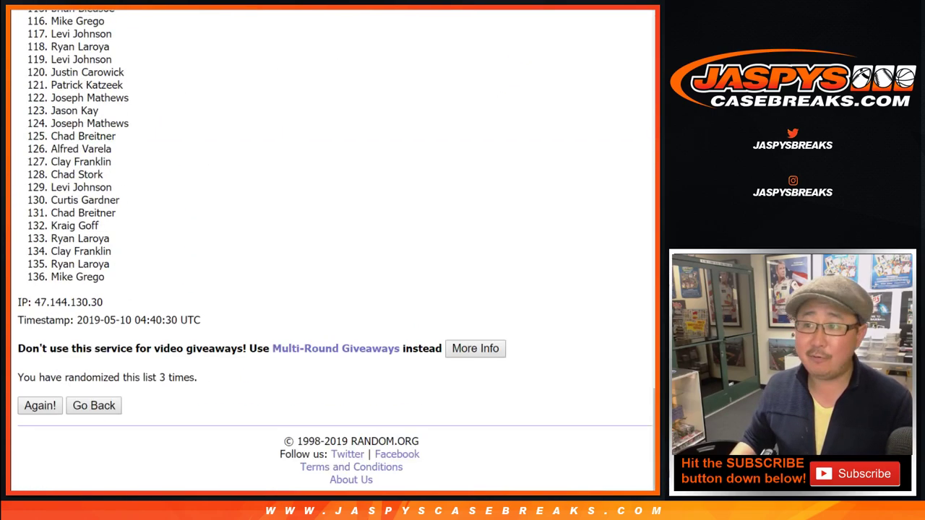
{"action": "key", "text": "Return"}
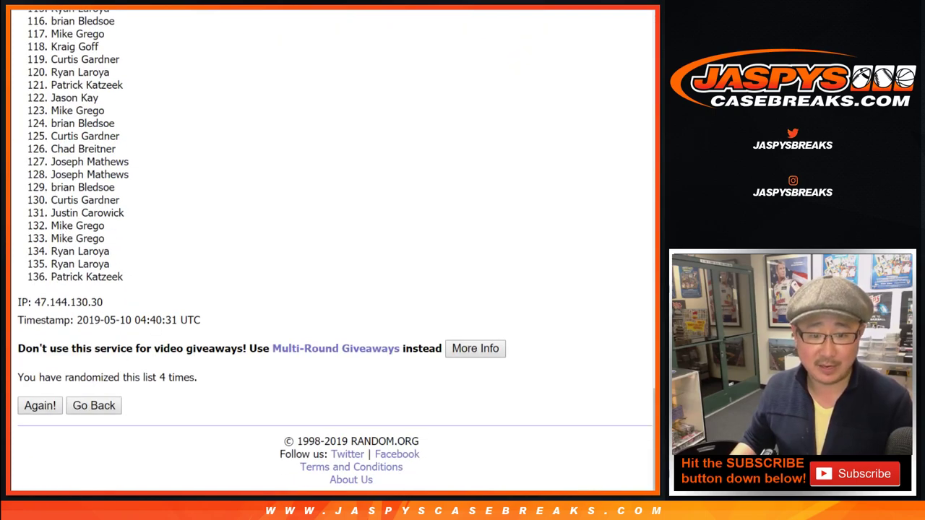
{"action": "key", "text": "Return"}
Copy the full shuffled list of customer names into column A of the Gold Rush spreadsheet, starting at A1.
{"action": "left_click_drag", "start_coordinate": [50, 233], "coordinate": [123, 279]}
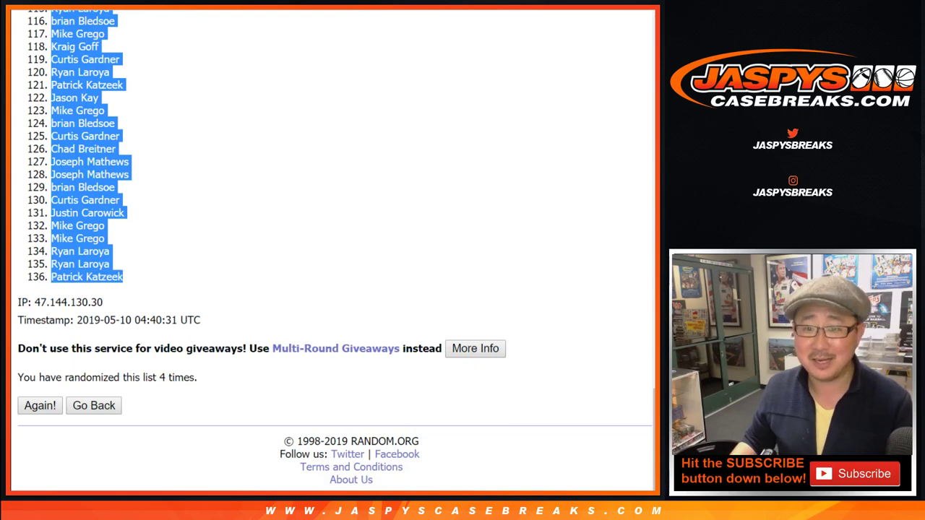
{"action": "key", "text": "ctrl+Tab"}
{"action": "left_click", "coordinate": [50, 101]}
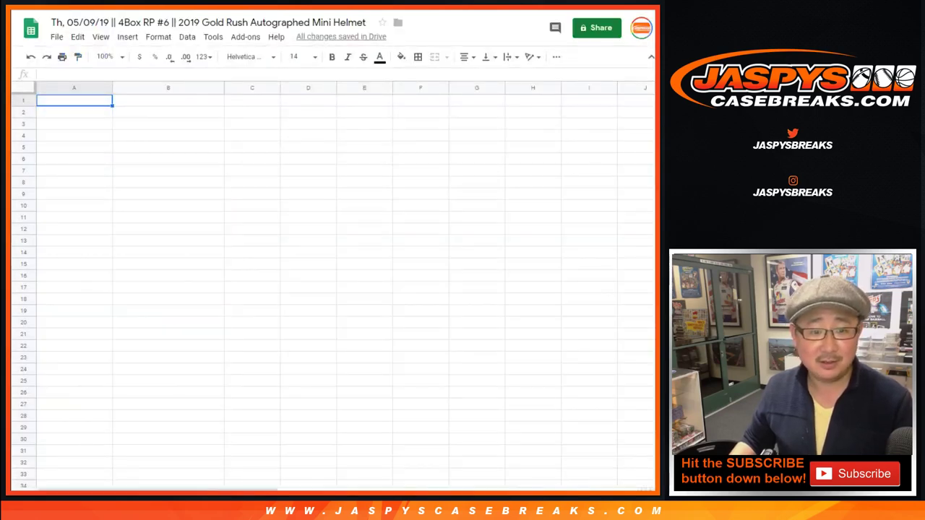
{"action": "right_click", "coordinate": [51, 101]}
{"action": "left_click", "coordinate": [82, 150]}
Randomize the list of football players four times in the other List Randomizer page.
{"action": "key", "text": "alt+Tab"}
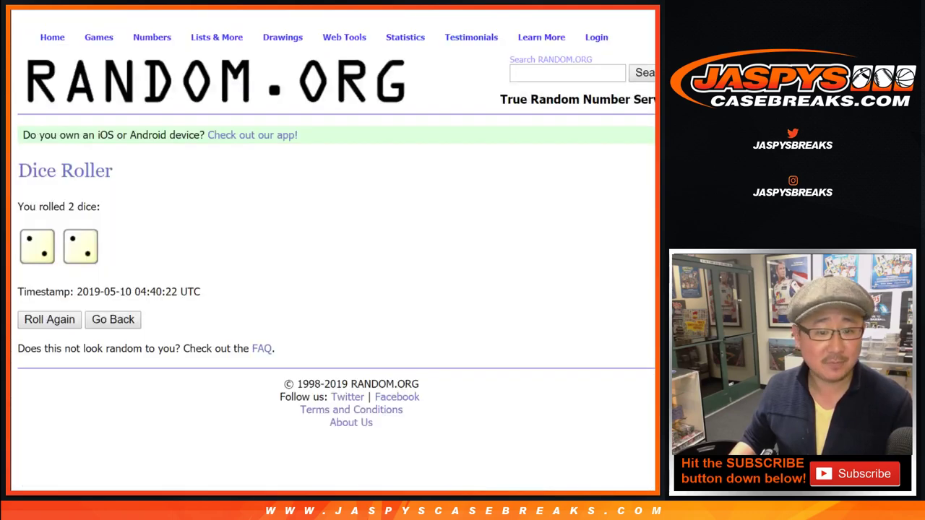
{"action": "key", "text": "ctrl+Tab"}
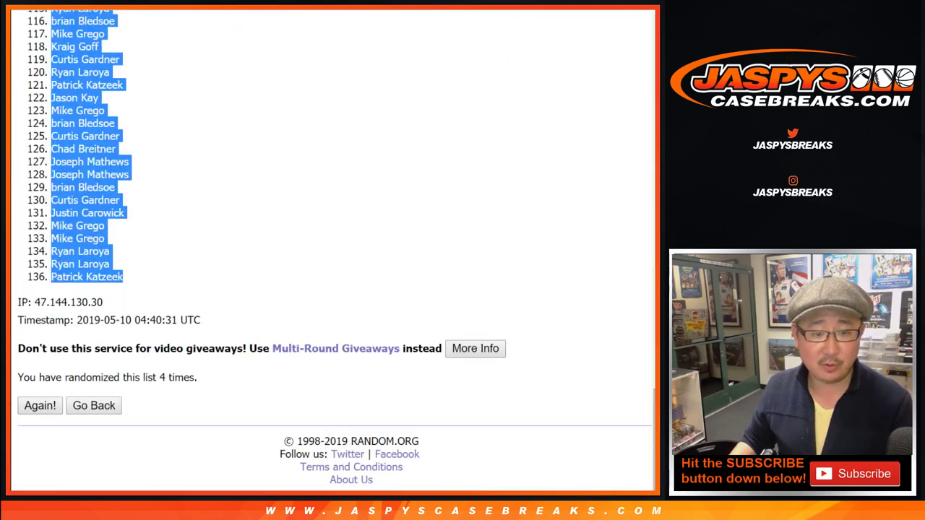
{"action": "key", "text": "ctrl+Tab"}
{"action": "scroll", "coordinate": [332, 253], "scroll_direction": "down", "scroll_amount": 2}
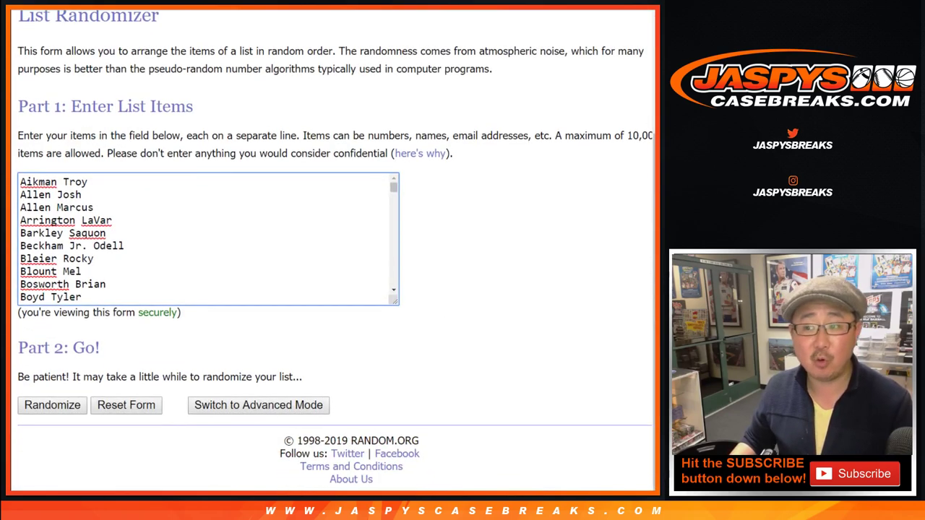
{"action": "left_click", "coordinate": [52, 405]}
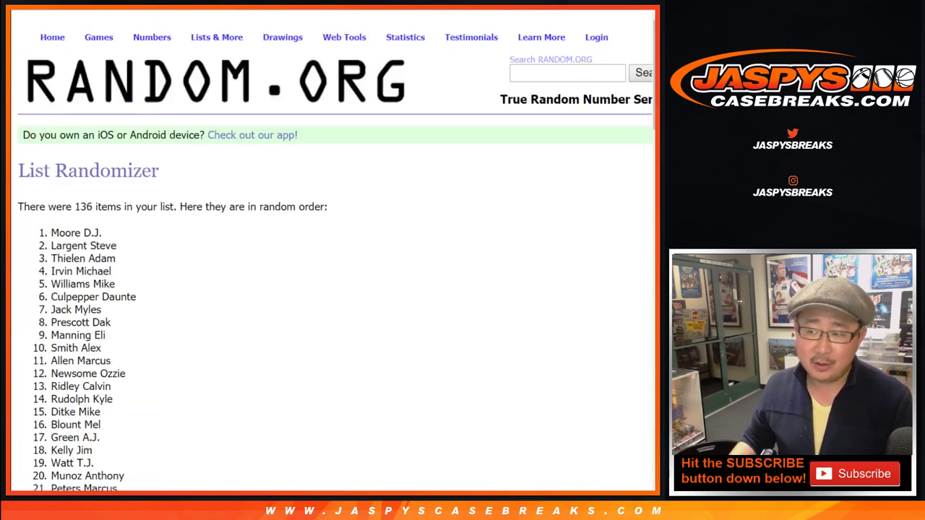
{"action": "key", "text": "End"}
{"action": "left_click", "coordinate": [40, 405]}
{"action": "key", "text": "End"}
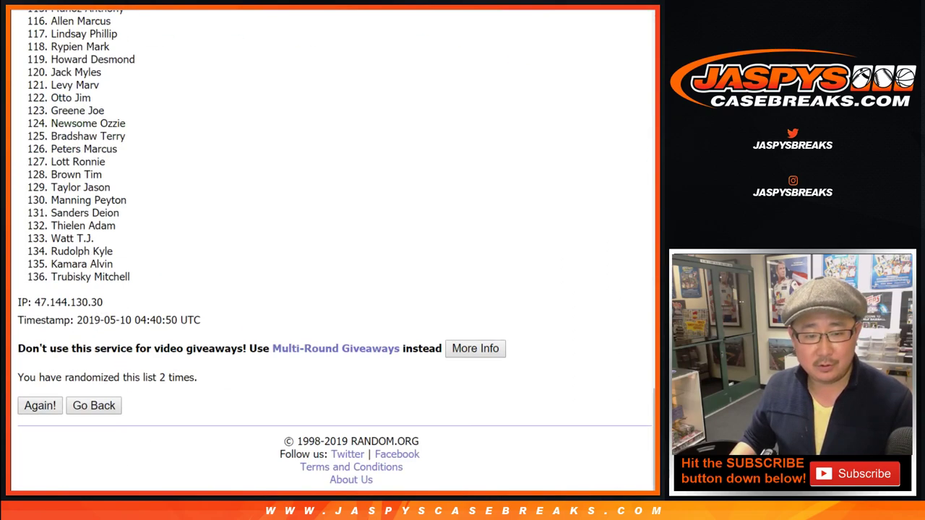
{"action": "left_click", "coordinate": [40, 405]}
{"action": "key", "text": "End"}
{"action": "left_click", "coordinate": [40, 406]}
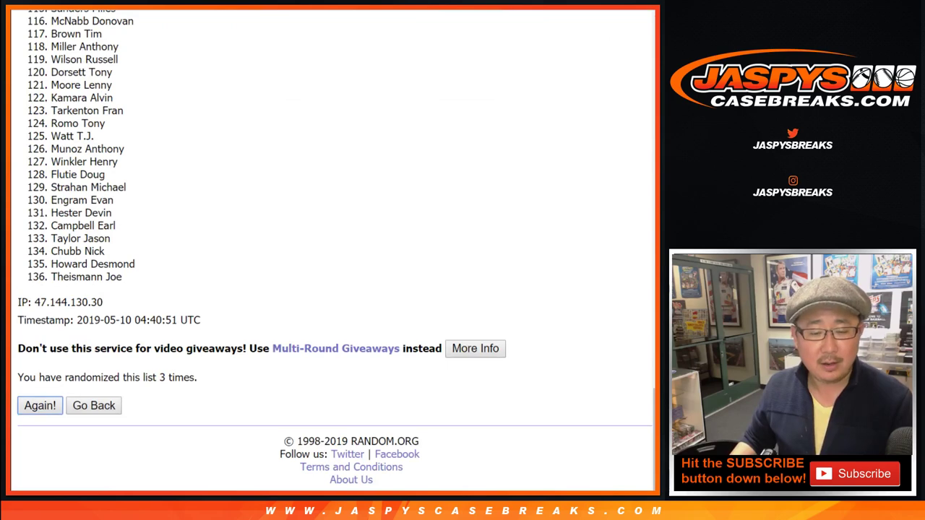
{"action": "key", "text": "End"}
Copy the full shuffled list of players into column B of the spreadsheet, starting at B1.
{"action": "key", "text": "ctrl+Tab"}
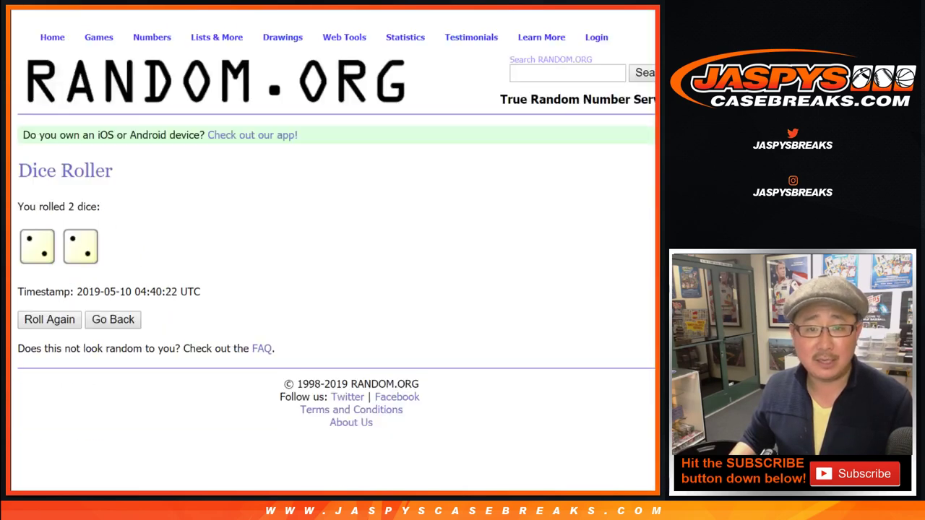
{"action": "key", "text": "ctrl+Tab"}
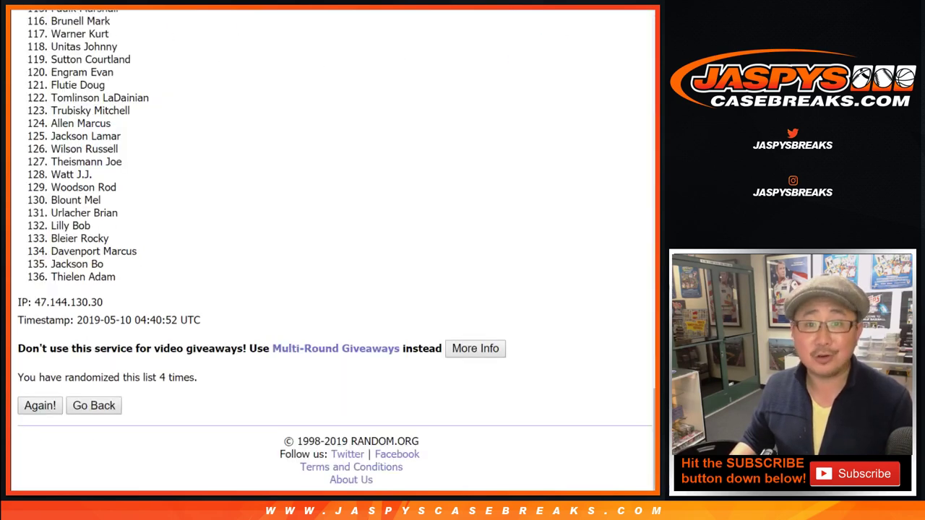
{"action": "key", "text": "Home"}
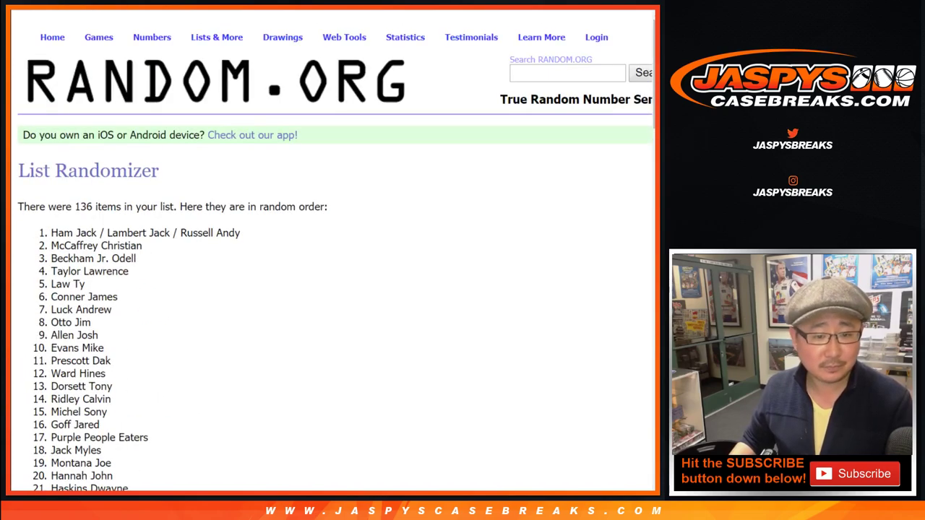
{"action": "left_click_drag", "start_coordinate": [50, 232], "coordinate": [115, 350]}
{"action": "key", "text": "ctrl+c"}
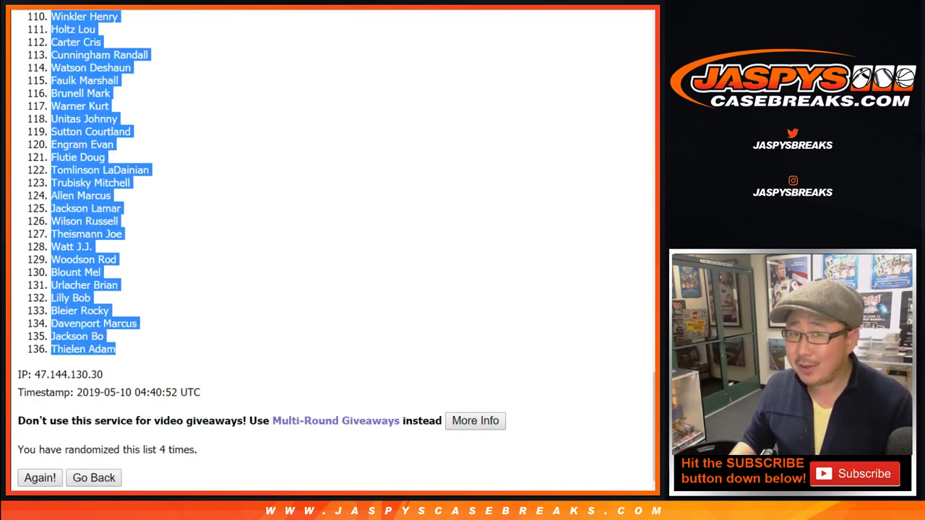
{"action": "key", "text": "ctrl+Tab"}
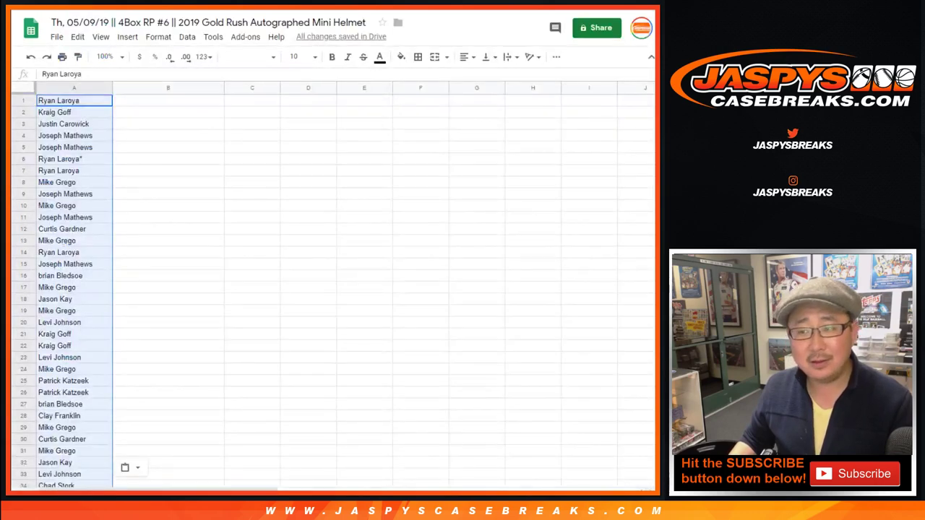
{"action": "right_click", "coordinate": [149, 103]}
{"action": "left_click", "coordinate": [176, 149]}
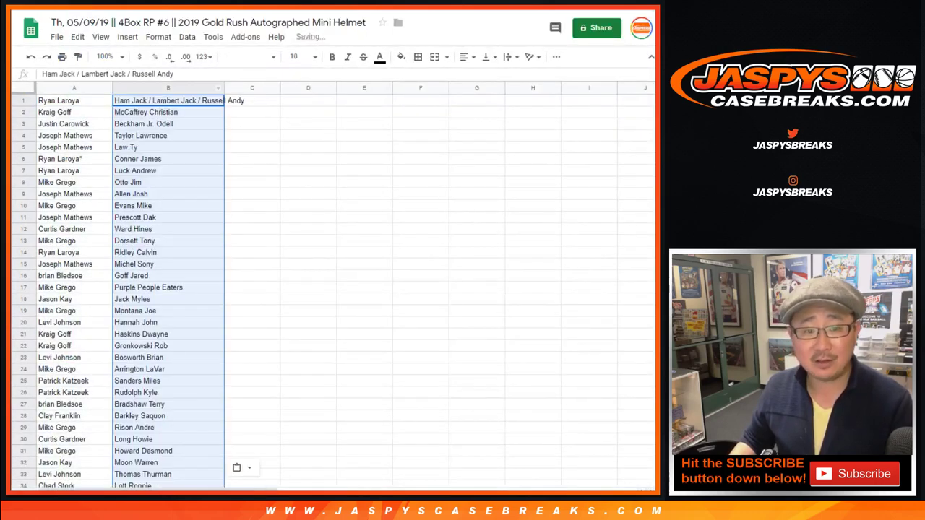
Format the entire sheet in the Helvetica font at size 14.
{"action": "key", "text": "ctrl+a"}
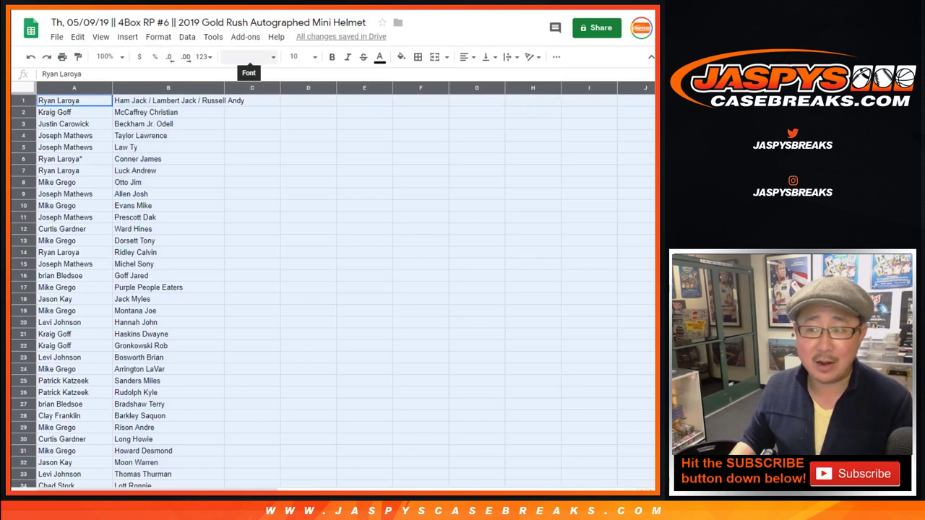
{"action": "left_click", "coordinate": [248, 56]}
{"action": "left_click", "coordinate": [267, 102]}
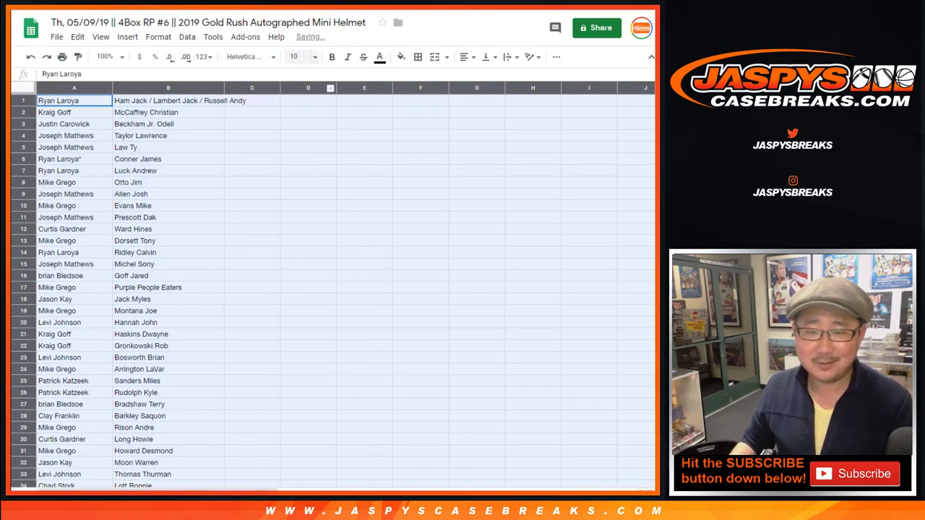
{"action": "left_click", "coordinate": [303, 56]}
{"action": "left_click", "coordinate": [297, 201]}
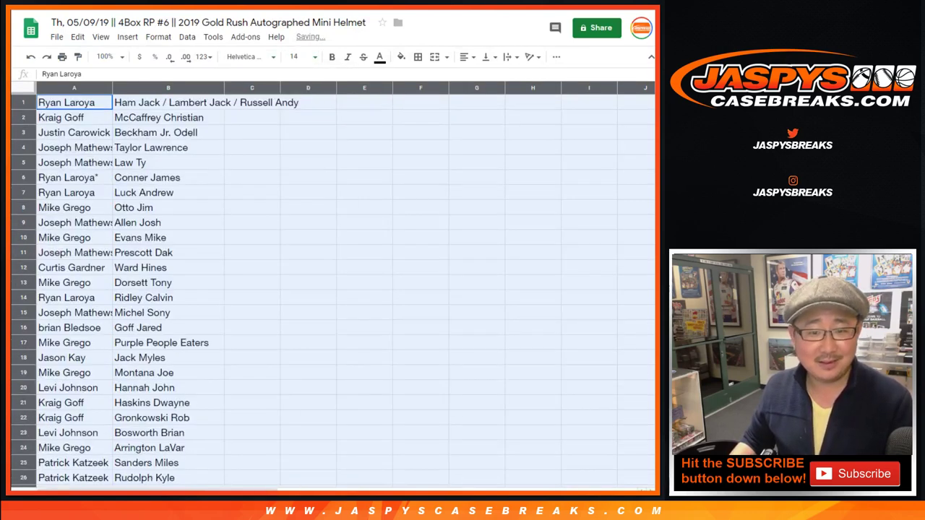
Set the sheet zoom to 150% and fit the column widths to their contents.
{"action": "left_click", "coordinate": [106, 57]}
{"action": "left_click", "coordinate": [109, 167]}
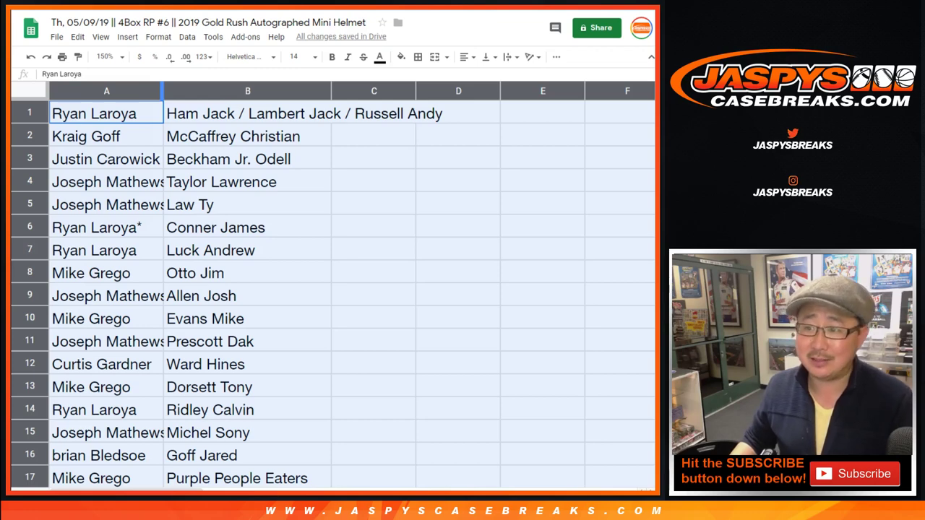
{"action": "double_click", "coordinate": [162, 91]}
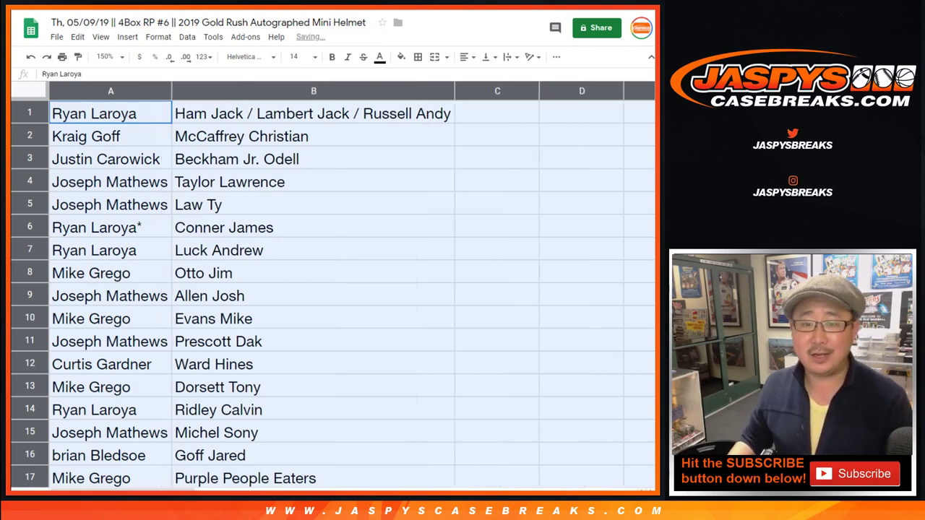
{"action": "left_click", "coordinate": [111, 113]}
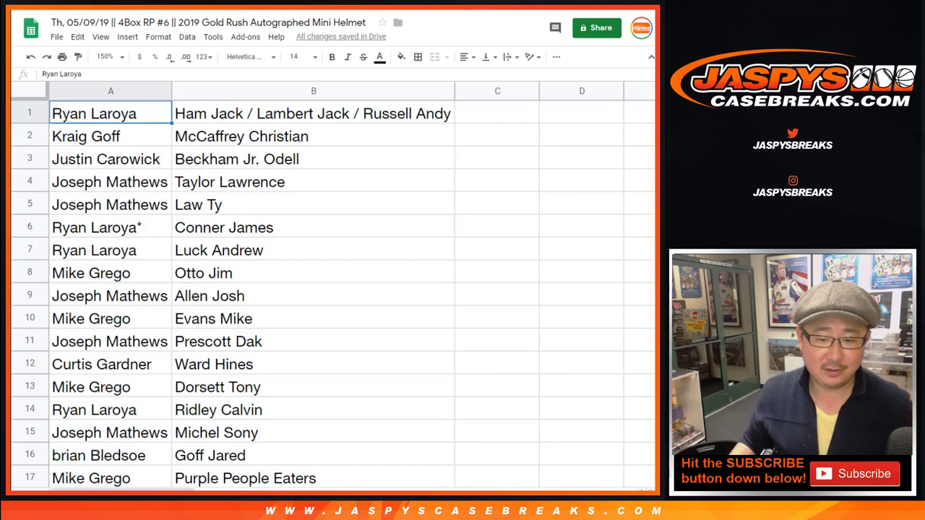
Highlight rows 1 to 16 of columns A and B to read out the first player assignments.
{"action": "left_click", "coordinate": [313, 341]}
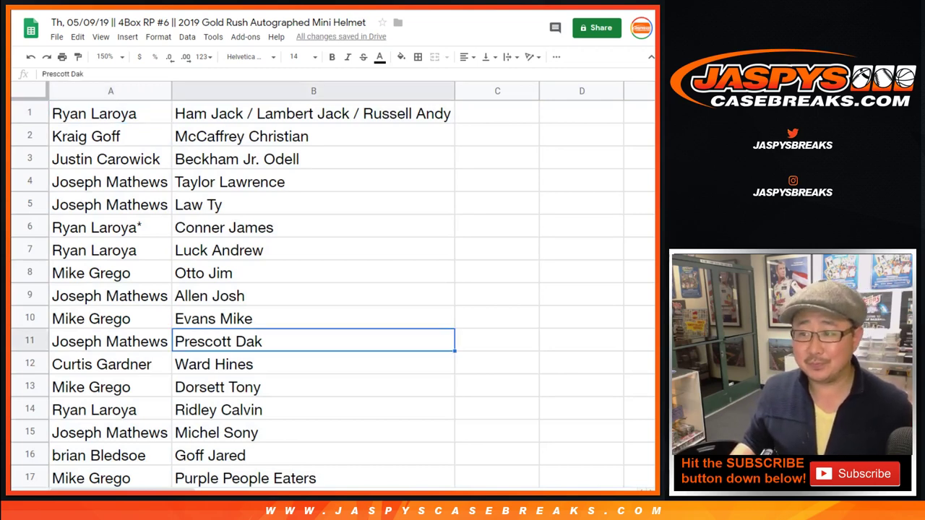
{"action": "left_click_drag", "start_coordinate": [111, 114], "coordinate": [312, 455]}
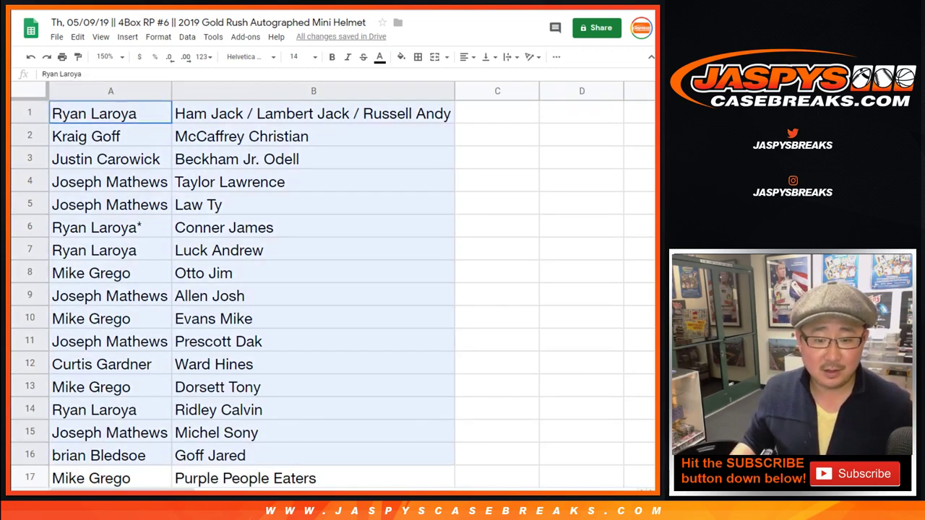
{"action": "scroll", "coordinate": [313, 296], "scroll_direction": "down", "scroll_amount": 3}
{"action": "scroll", "coordinate": [233, 289], "scroll_direction": "down", "scroll_amount": 3}
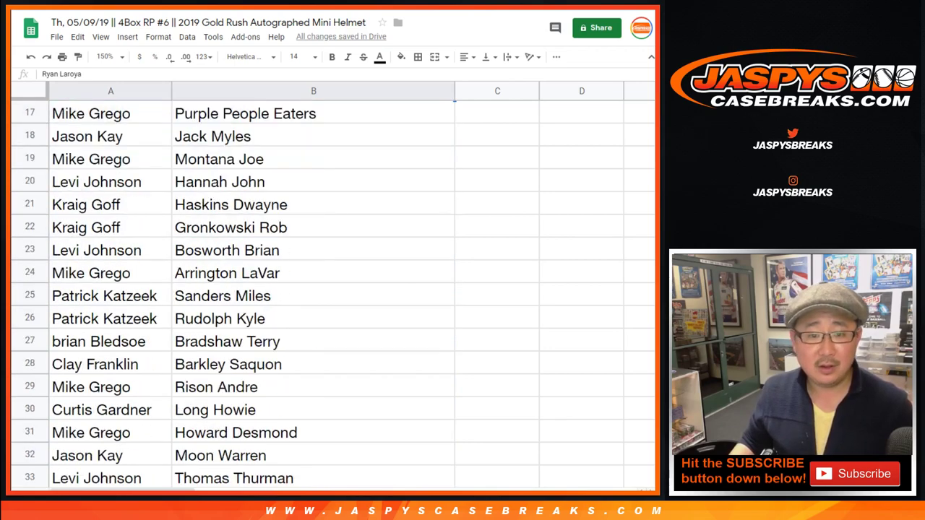
Highlight rows 17 to 32 of both columns to read out the next block of assignments.
{"action": "scroll", "coordinate": [233, 289], "scroll_direction": "up", "scroll_amount": 2}
{"action": "left_click", "coordinate": [111, 204]}
{"action": "scroll", "coordinate": [110, 204], "scroll_direction": "down", "scroll_amount": 2}
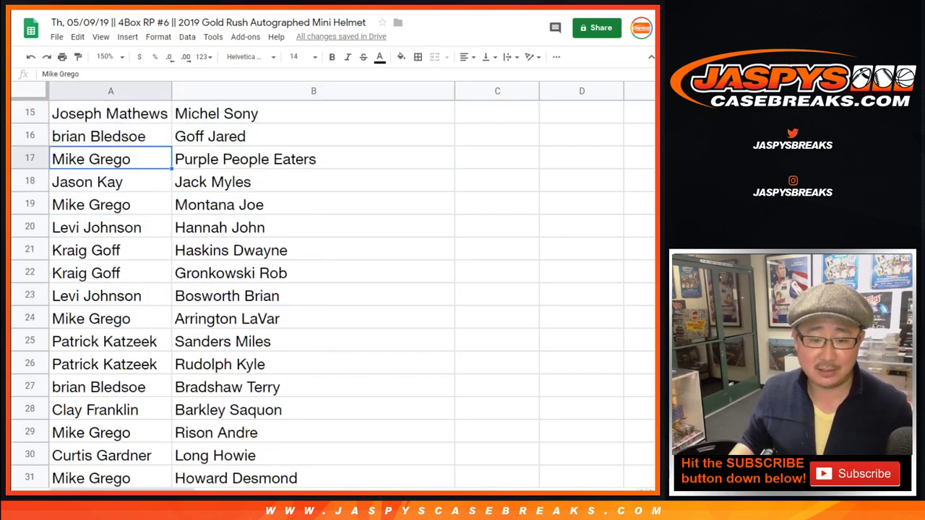
{"action": "left_click", "coordinate": [313, 455], "text": "shift"}
{"action": "scroll", "coordinate": [233, 289], "scroll_direction": "down", "scroll_amount": 5}
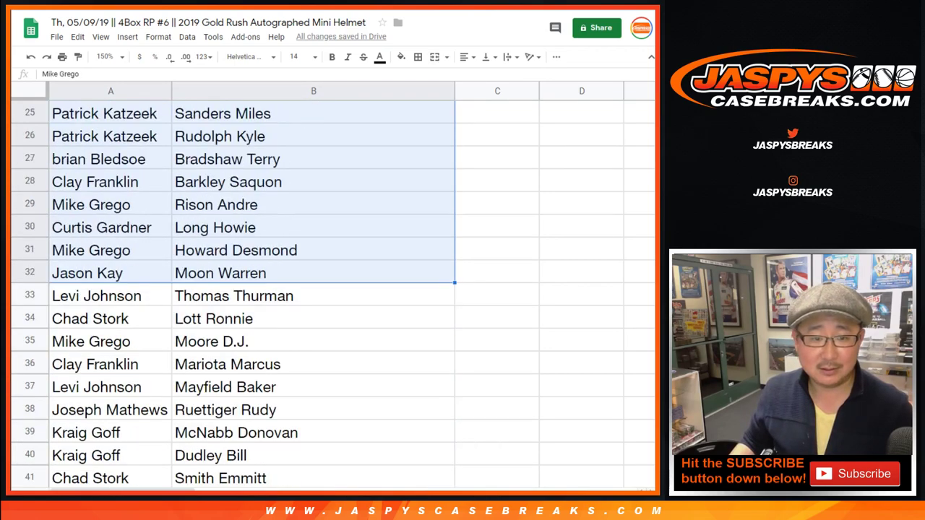
Highlight rows 33 to 46 of columns A and B to go through those assignments.
{"action": "left_click", "coordinate": [111, 159]}
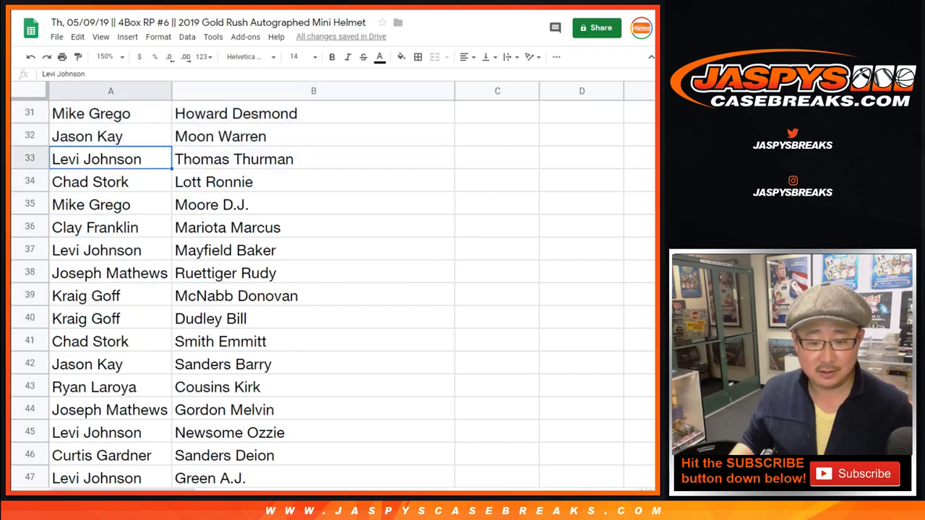
{"action": "key", "text": "shift+Right"}
{"action": "key", "text": "shift+Down"}
{"action": "key", "text": "shift+Down"}
{"action": "key", "text": "shift+Down"}
{"action": "key", "text": "shift+Down"}
{"action": "key", "text": "shift+Down"}
{"action": "key", "text": "shift+Down"}
{"action": "key", "text": "shift+Down"}
{"action": "key", "text": "shift+Down"}
{"action": "key", "text": "shift+Down"}
{"action": "key", "text": "shift+Down"}
{"action": "key", "text": "shift+Down"}
{"action": "key", "text": "shift+Down"}
{"action": "key", "text": "shift+Down"}
{"action": "scroll", "coordinate": [232, 289], "scroll_direction": "down", "scroll_amount": 5}
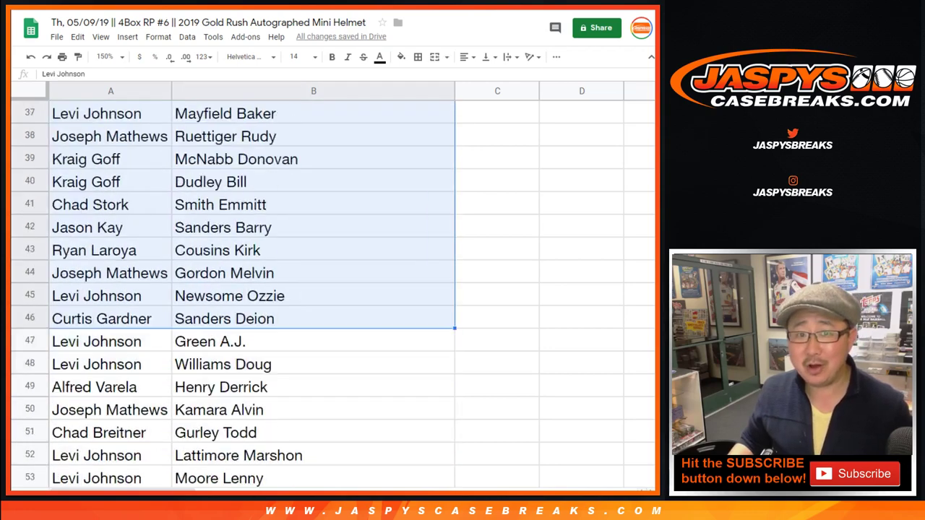
Highlight rows 47 to 60 of columns A and B to review those customer and player pairings.
{"action": "left_click", "coordinate": [110, 159]}
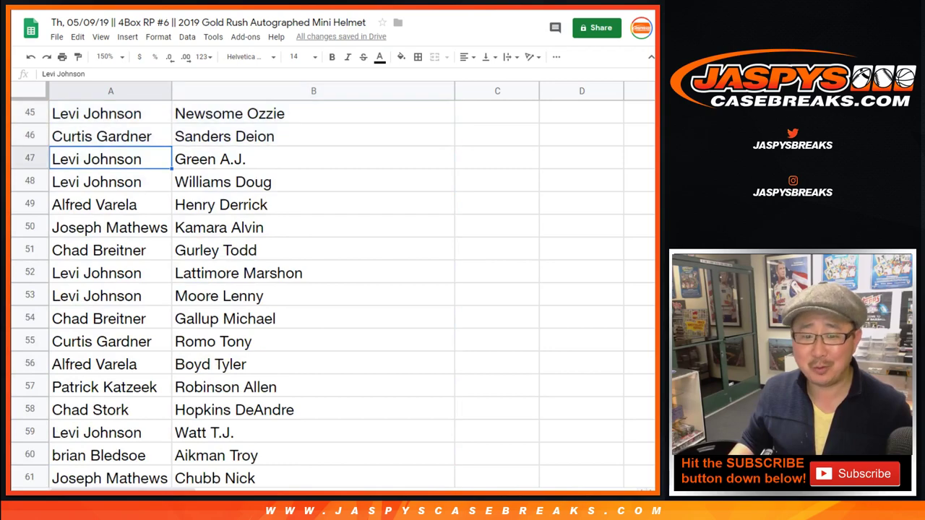
{"action": "left_click", "coordinate": [233, 455], "text": "shift"}
{"action": "scroll", "coordinate": [232, 362], "scroll_direction": "down", "scroll_amount": 3}
{"action": "scroll", "coordinate": [233, 289], "scroll_direction": "down", "scroll_amount": 6}
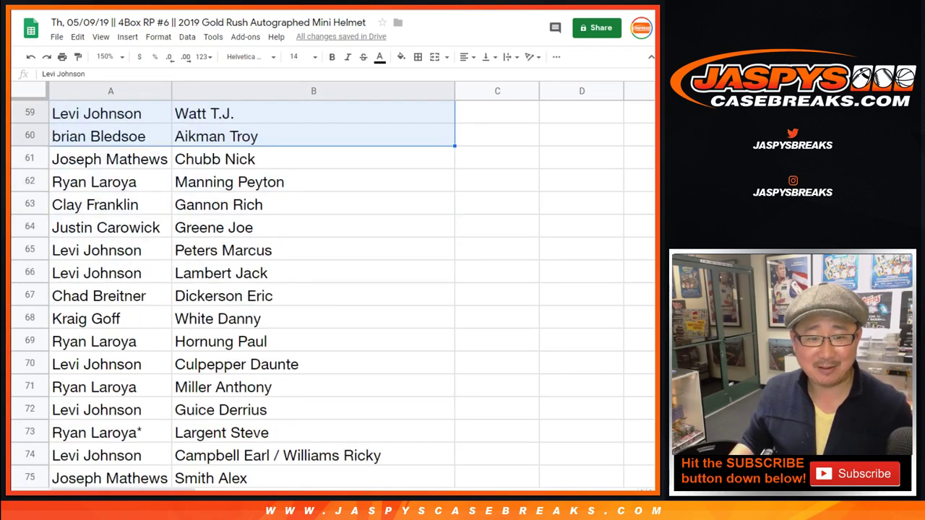
Look through the remaining customer and player pairings from row 61 down to the last entry in row 136.
{"action": "scroll", "coordinate": [233, 289], "scroll_direction": "down", "scroll_amount": 6}
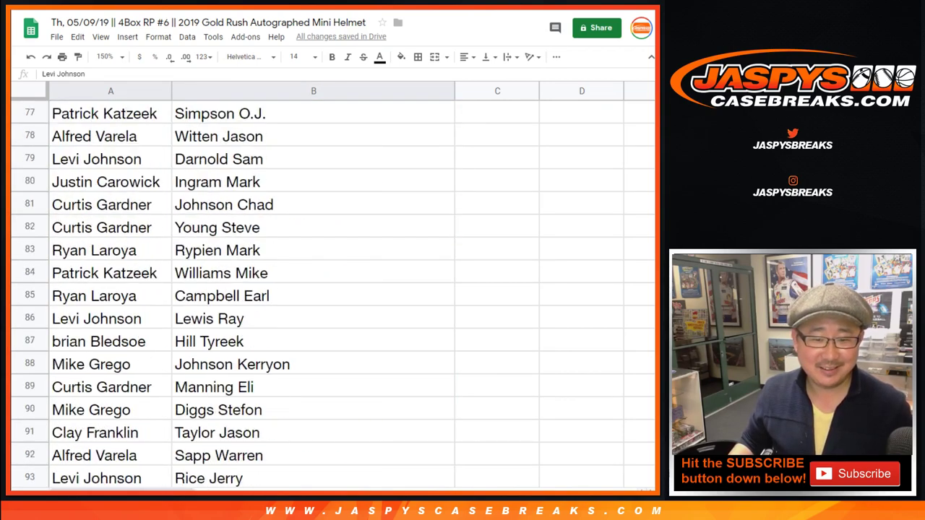
{"action": "scroll", "coordinate": [232, 289], "scroll_direction": "down", "scroll_amount": 8}
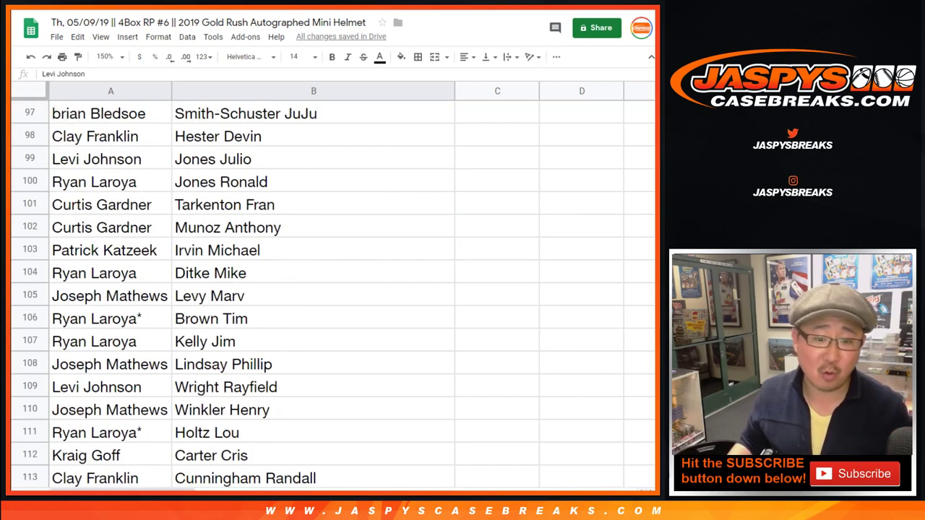
{"action": "scroll", "coordinate": [233, 289], "scroll_direction": "down", "scroll_amount": 4}
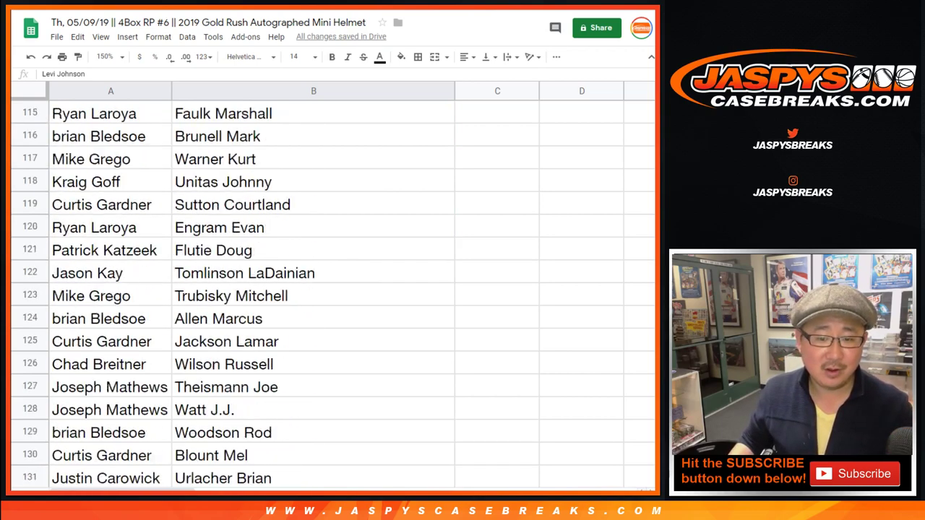
{"action": "left_click", "coordinate": [110, 364]}
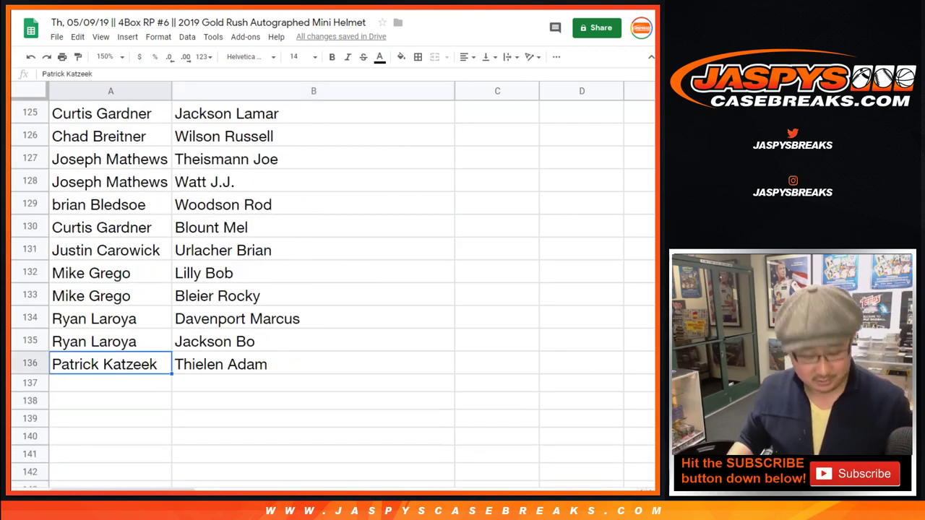
Sort the whole sheet by column A from A to Z so each customer's players are grouped together.
{"action": "key", "text": "ctrl+Up"}
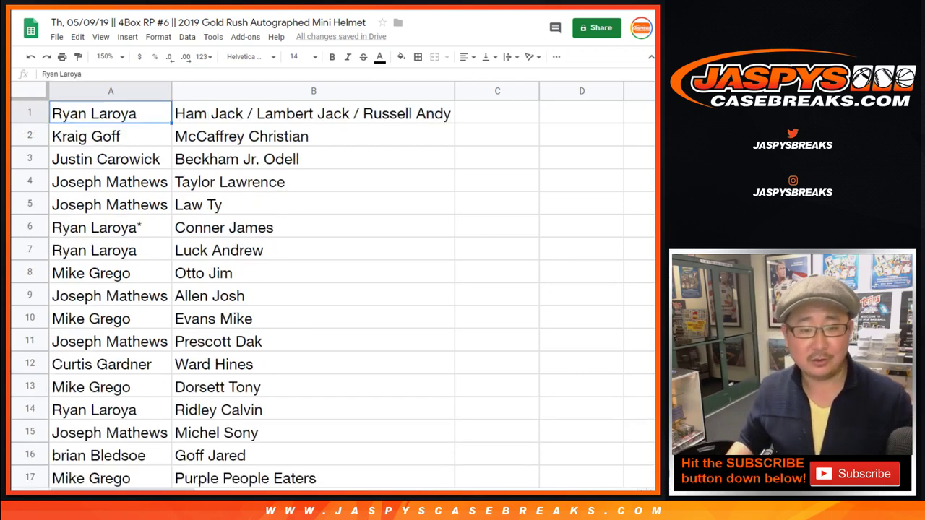
{"action": "left_click", "coordinate": [110, 91]}
{"action": "left_click", "coordinate": [187, 36]}
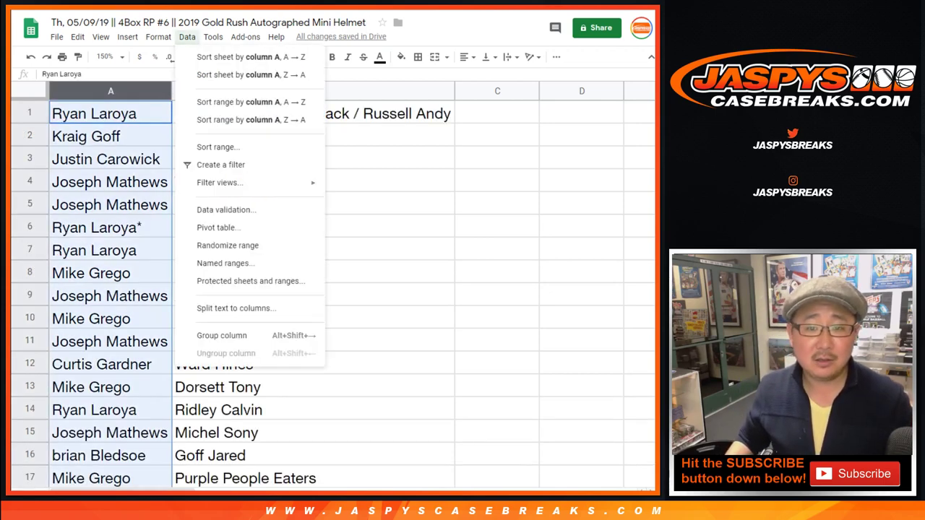
{"action": "left_click", "coordinate": [242, 56]}
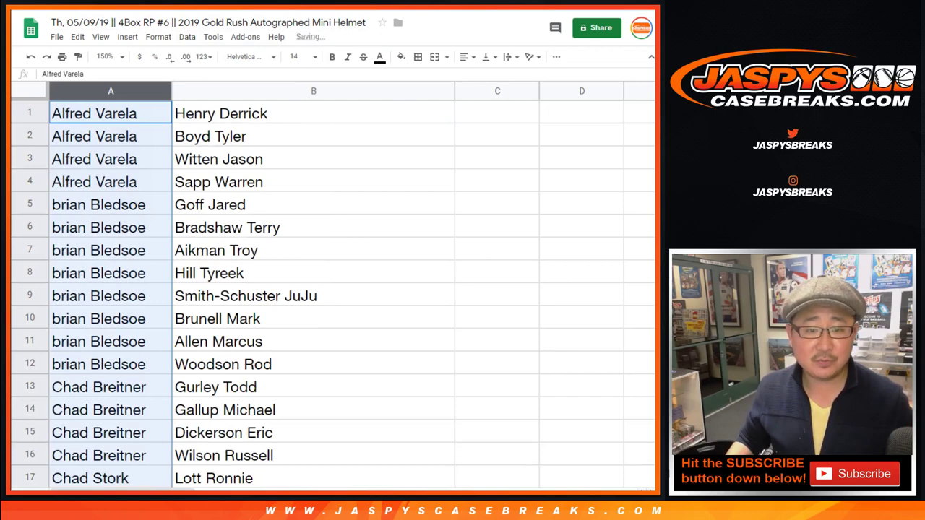
Highlight the first five customers' blocks in columns A and B, rows 1 to 28, one customer at a time.
{"action": "left_click_drag", "start_coordinate": [130, 114], "coordinate": [209, 182]}
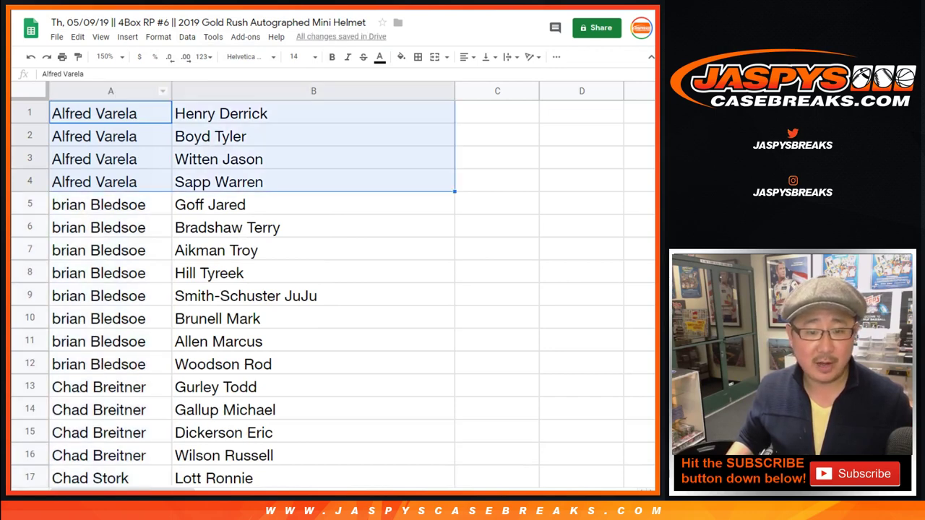
{"action": "left_click_drag", "start_coordinate": [130, 205], "coordinate": [209, 365]}
{"action": "scroll", "coordinate": [333, 289], "scroll_direction": "down", "scroll_amount": 5}
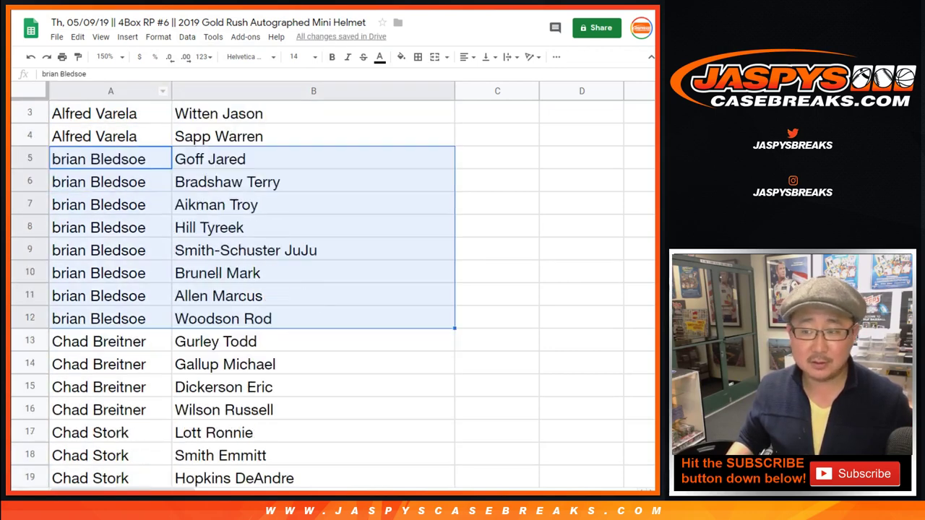
{"action": "left_click_drag", "start_coordinate": [130, 159], "coordinate": [210, 228]}
{"action": "left_click_drag", "start_coordinate": [130, 250], "coordinate": [210, 319]}
{"action": "scroll", "coordinate": [333, 289], "scroll_direction": "down", "scroll_amount": 3}
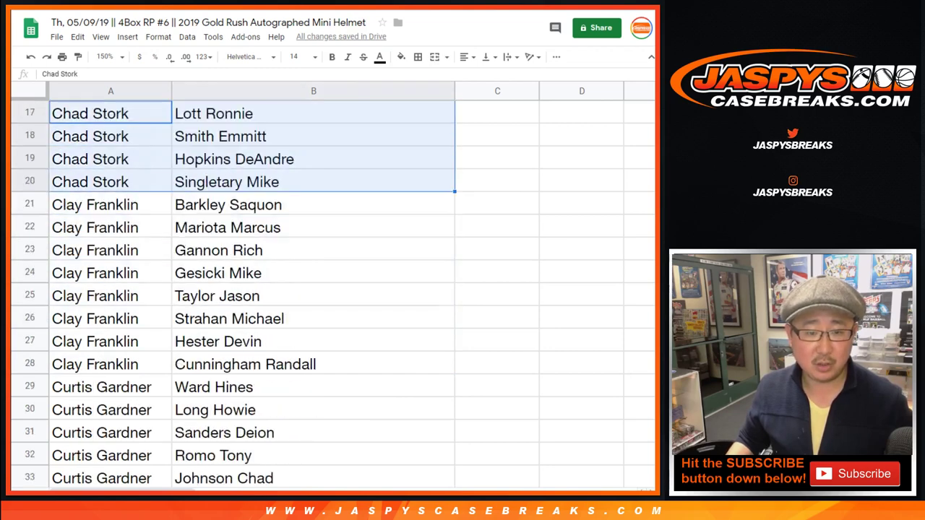
{"action": "left_click_drag", "start_coordinate": [130, 205], "coordinate": [209, 364]}
{"action": "scroll", "coordinate": [333, 289], "scroll_direction": "down", "scroll_amount": 5}
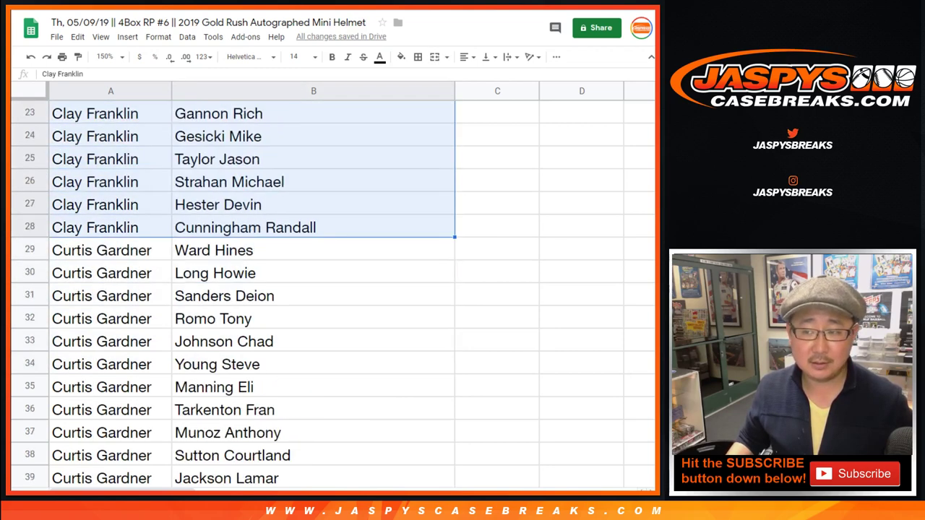
Highlight rows 29 to 40 of columns A and B to review that customer's players.
{"action": "left_click", "coordinate": [111, 159]}
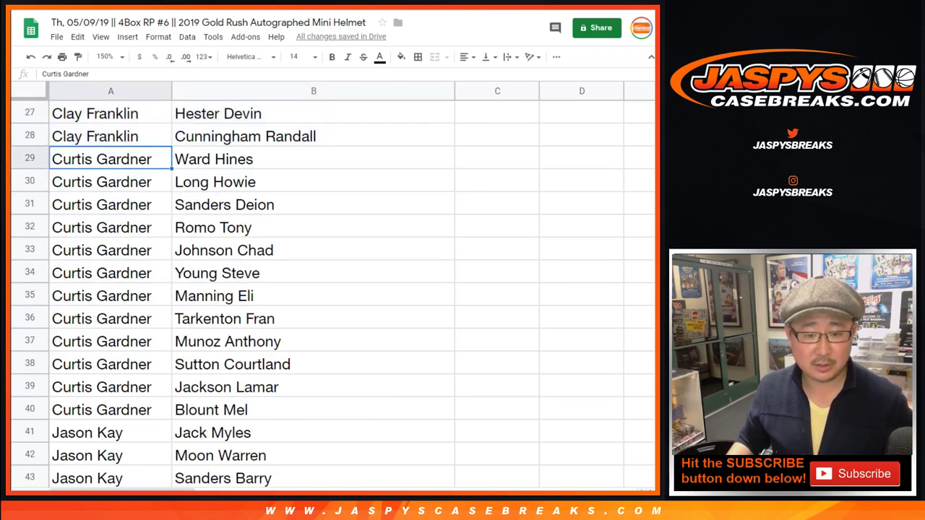
{"action": "key", "text": "shift+Right"}
{"action": "key", "text": "shift+Down"}
{"action": "key", "text": "shift+Down"}
{"action": "key", "text": "shift+Down"}
{"action": "key", "text": "shift+Down"}
{"action": "key", "text": "shift+Down"}
{"action": "key", "text": "shift+Down"}
{"action": "key", "text": "shift+Down"}
{"action": "key", "text": "shift+Down"}
{"action": "key", "text": "shift+Down"}
{"action": "key", "text": "shift+Down"}
{"action": "key", "text": "shift+Down"}
{"action": "scroll", "coordinate": [333, 289], "scroll_direction": "down", "scroll_amount": 6}
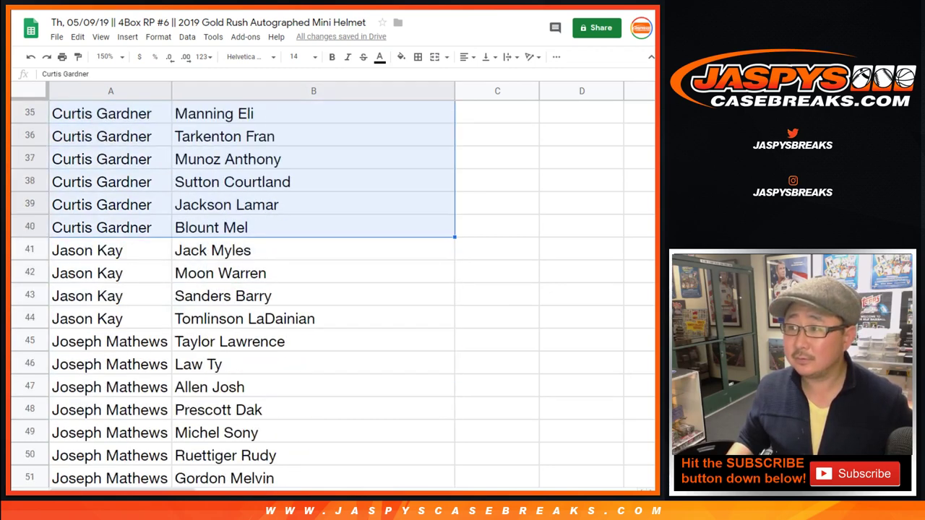
Highlight the customer blocks in rows 41 to 44 and rows 45 to 60 to review their players.
{"action": "left_click_drag", "start_coordinate": [111, 159], "coordinate": [313, 228]}
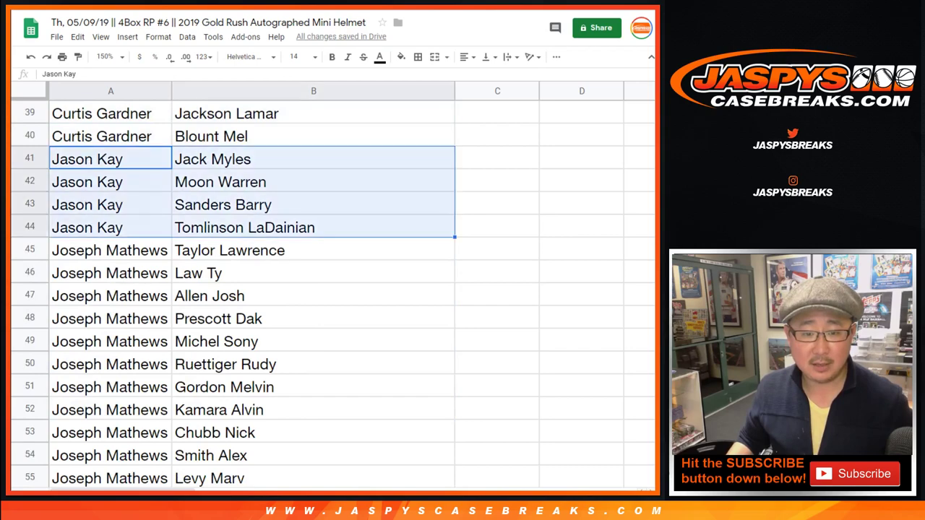
{"action": "scroll", "coordinate": [314, 227], "scroll_direction": "down", "scroll_amount": 3}
{"action": "left_click", "coordinate": [111, 113]}
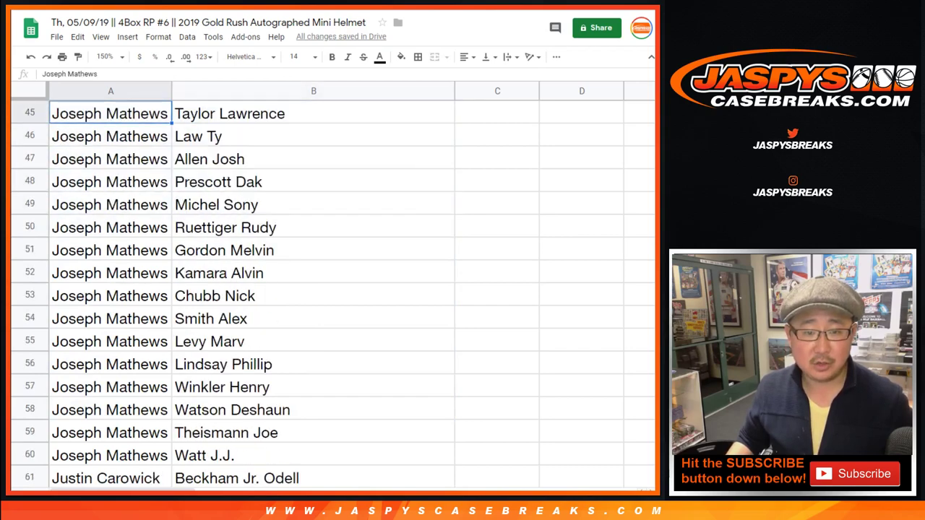
{"action": "scroll", "coordinate": [110, 113], "scroll_direction": "down", "scroll_amount": 2}
{"action": "left_click", "coordinate": [313, 319], "text": "shift"}
{"action": "scroll", "coordinate": [313, 319], "scroll_direction": "up", "scroll_amount": 4}
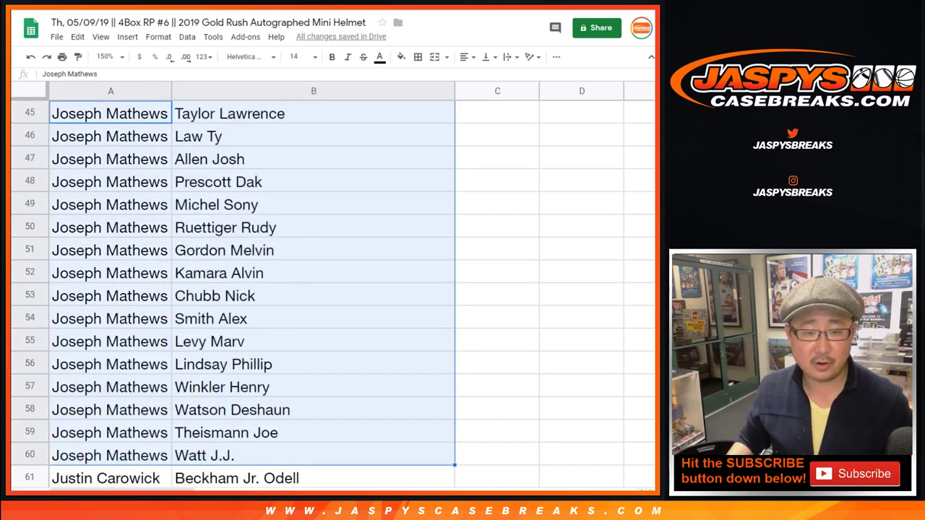
{"action": "scroll", "coordinate": [313, 318], "scroll_direction": "down", "scroll_amount": 1}
{"action": "scroll", "coordinate": [235, 289], "scroll_direction": "up", "scroll_amount": 1}
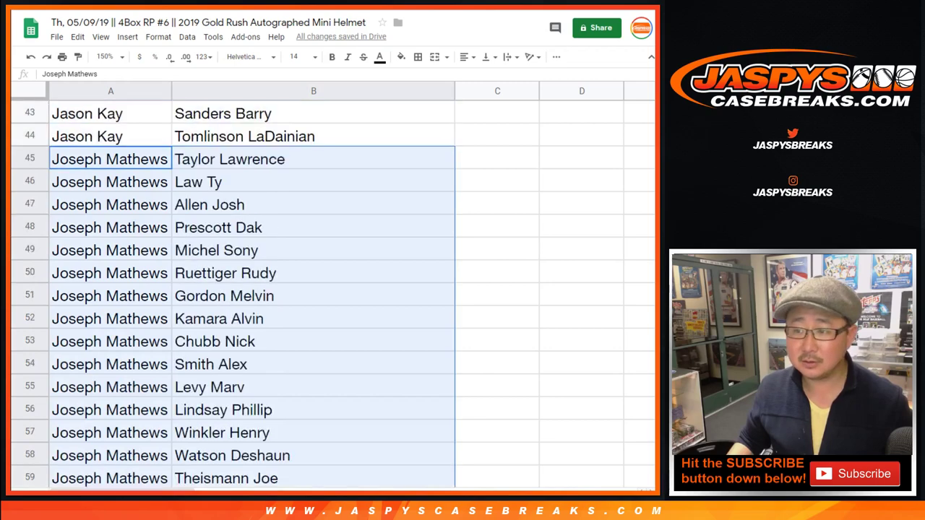
{"action": "scroll", "coordinate": [234, 289], "scroll_direction": "down", "scroll_amount": 7}
{"action": "scroll", "coordinate": [234, 289], "scroll_direction": "down", "scroll_amount": 1}
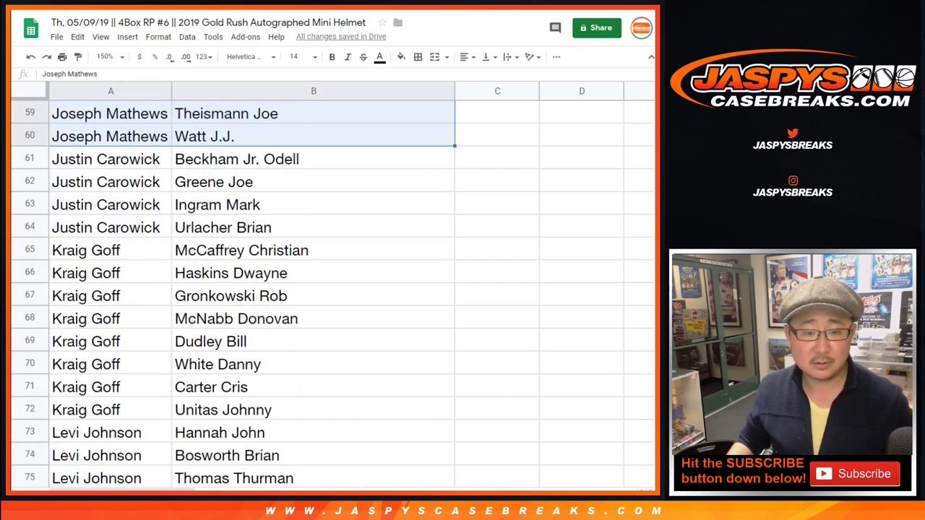
Highlight the customer blocks in rows 61 to 64 and rows 65 to 72 to go through their players.
{"action": "left_click", "coordinate": [111, 159]}
{"action": "left_click_drag", "start_coordinate": [111, 159], "coordinate": [313, 228]}
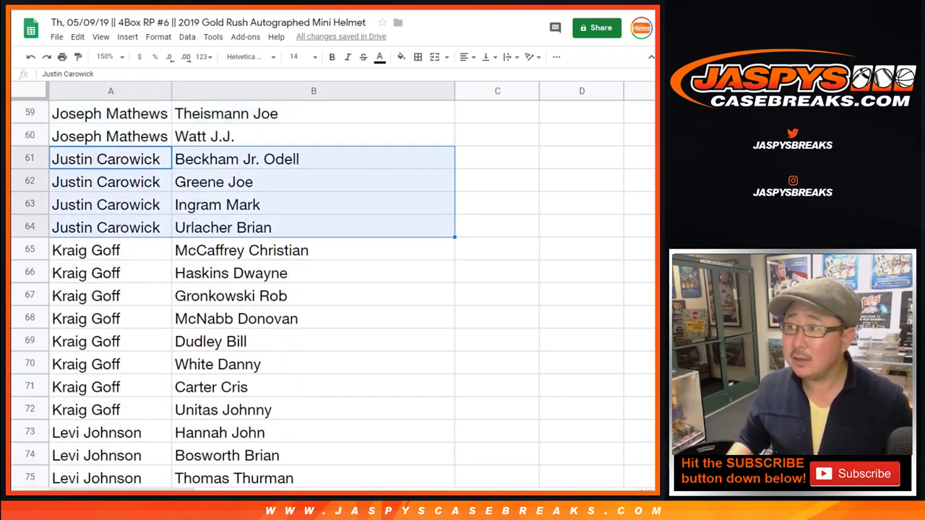
{"action": "scroll", "coordinate": [234, 289], "scroll_direction": "down", "scroll_amount": 1}
{"action": "left_click", "coordinate": [110, 204]}
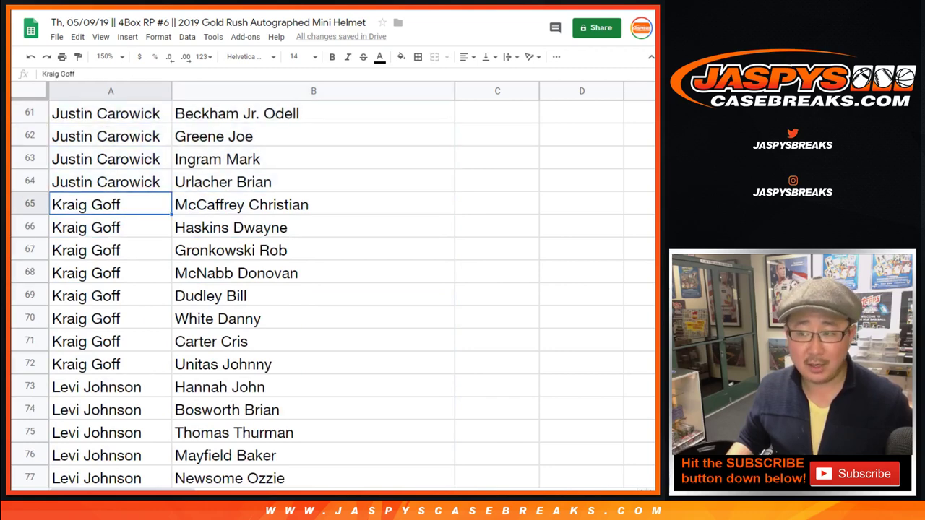
{"action": "left_click_drag", "start_coordinate": [110, 205], "coordinate": [314, 364]}
{"action": "scroll", "coordinate": [332, 289], "scroll_direction": "down", "scroll_amount": 1}
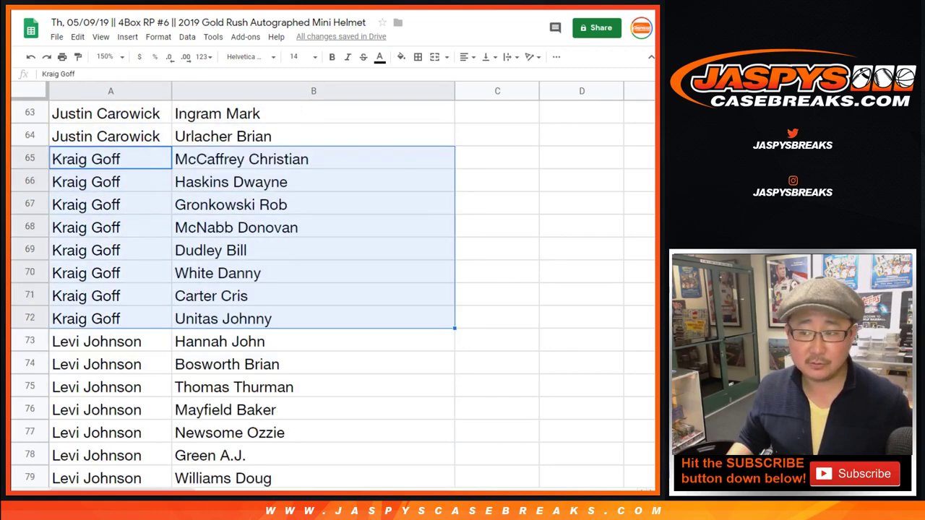
{"action": "scroll", "coordinate": [333, 289], "scroll_direction": "down", "scroll_amount": 4}
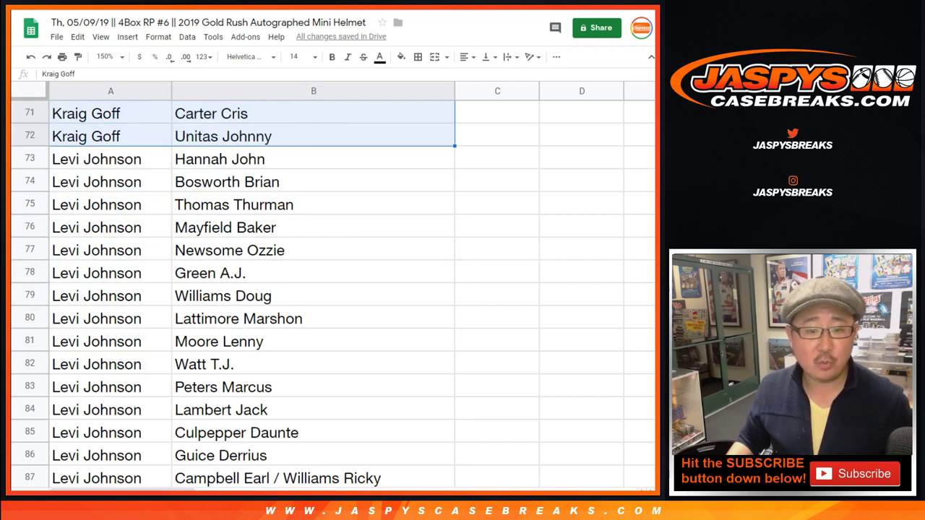
Highlight the customer's block starting at row 73 in two parts, rows 73 to 88 and rows 89 to 92.
{"action": "left_click", "coordinate": [110, 159]}
{"action": "scroll", "coordinate": [332, 289], "scroll_direction": "down", "scroll_amount": 1}
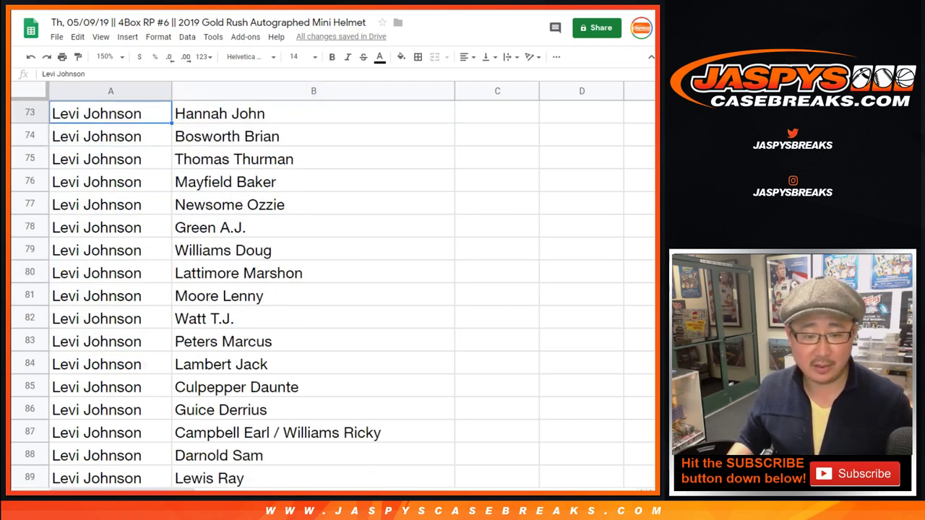
{"action": "left_click", "coordinate": [313, 456], "text": "shift"}
{"action": "scroll", "coordinate": [333, 289], "scroll_direction": "up", "scroll_amount": 1}
{"action": "scroll", "coordinate": [333, 289], "scroll_direction": "down", "scroll_amount": 1}
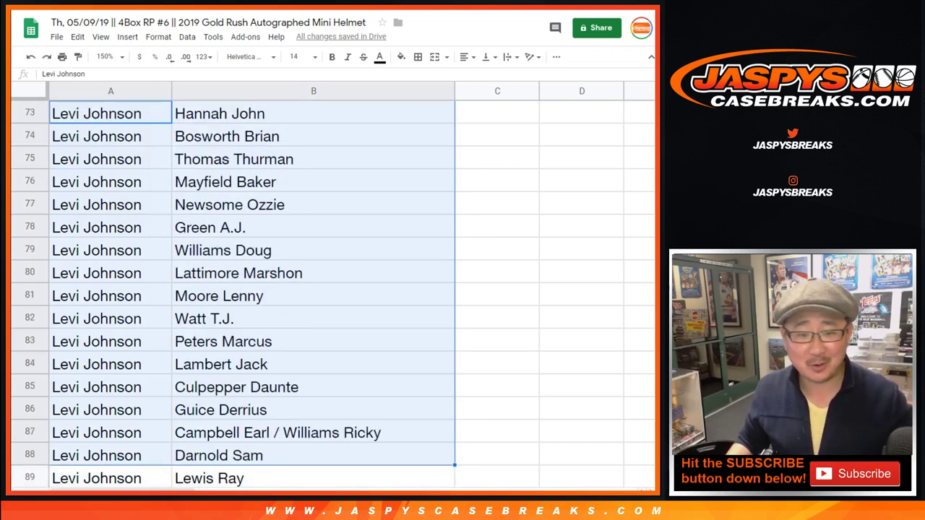
{"action": "scroll", "coordinate": [332, 289], "scroll_direction": "down", "scroll_amount": 1}
{"action": "scroll", "coordinate": [332, 289], "scroll_direction": "down", "scroll_amount": 5}
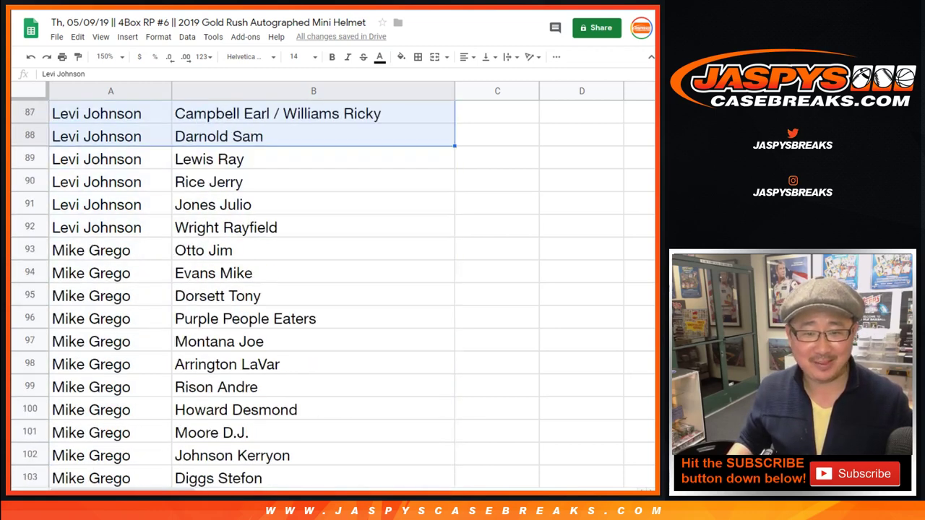
{"action": "left_click_drag", "start_coordinate": [108, 159], "coordinate": [289, 227]}
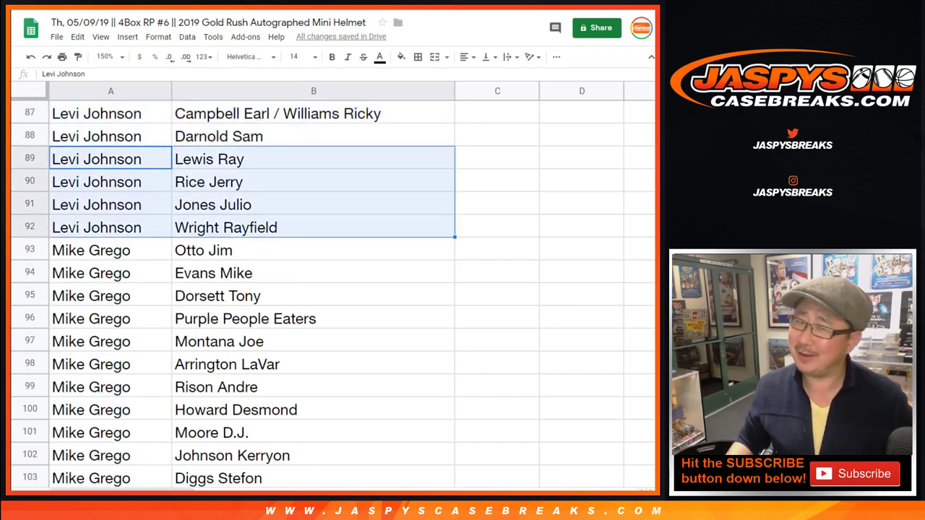
Highlight rows 93 to 108 of columns A and B to read out that customer's players.
{"action": "left_click", "coordinate": [108, 250]}
{"action": "scroll", "coordinate": [109, 250], "scroll_direction": "down", "scroll_amount": 2}
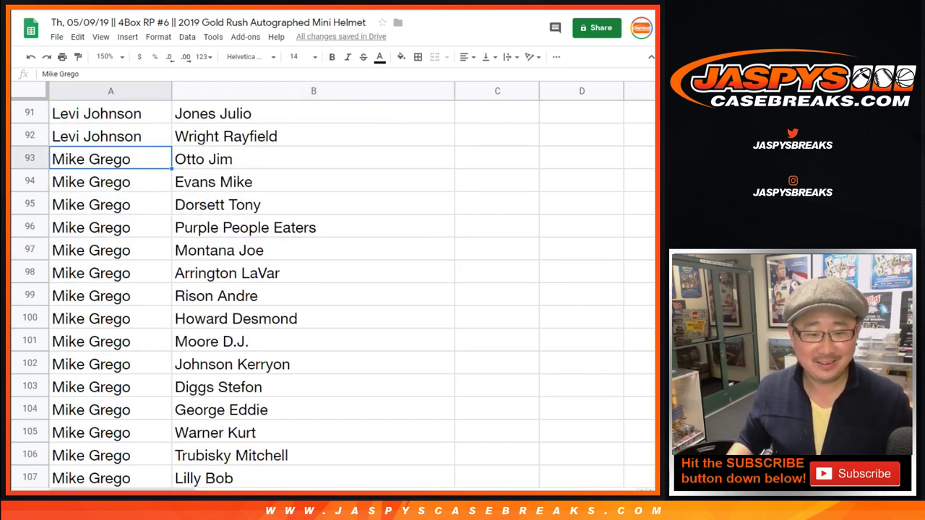
{"action": "left_click", "coordinate": [289, 455], "text": "shift"}
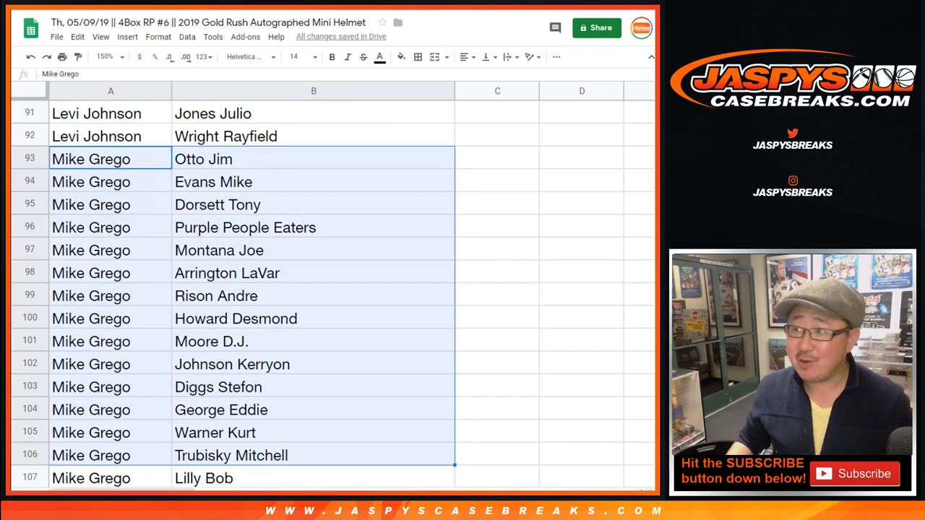
{"action": "scroll", "coordinate": [333, 289], "scroll_direction": "down", "scroll_amount": 5}
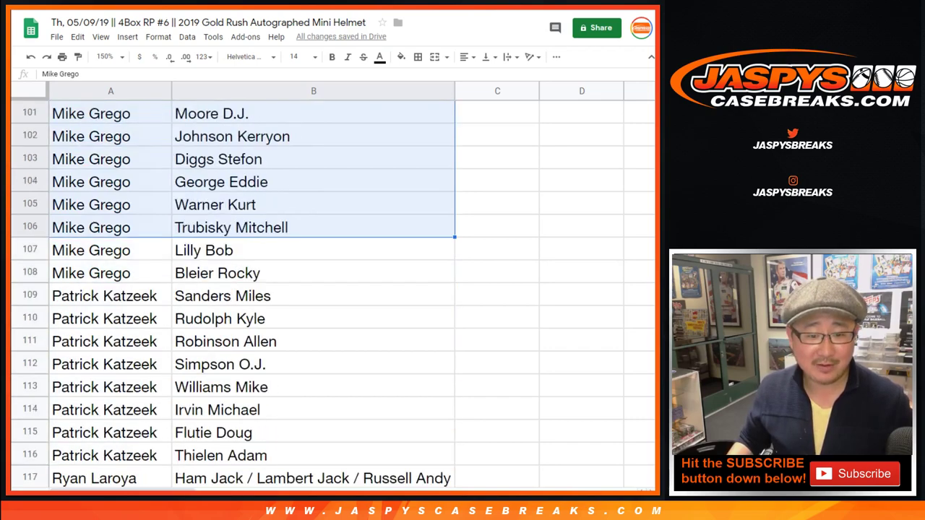
{"action": "scroll", "coordinate": [231, 289], "scroll_direction": "up", "scroll_amount": 5}
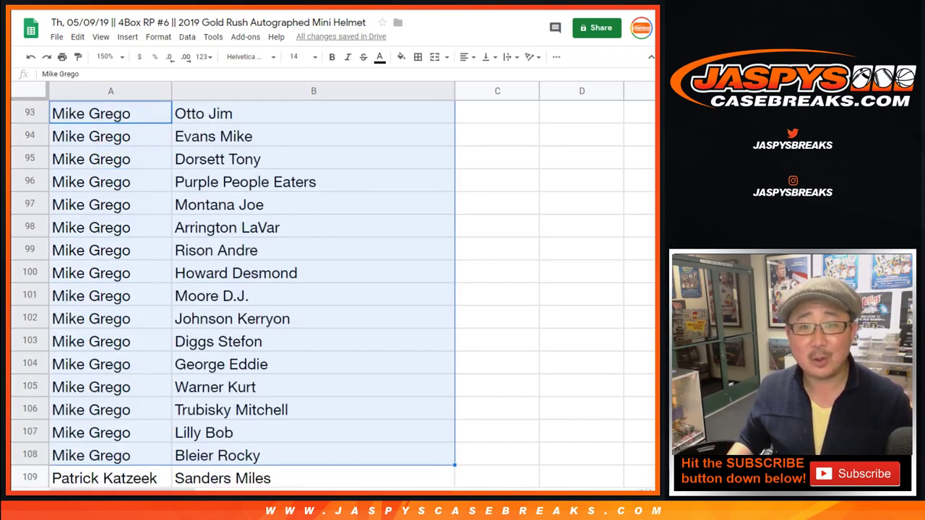
{"action": "scroll", "coordinate": [231, 289], "scroll_direction": "down", "scroll_amount": 8}
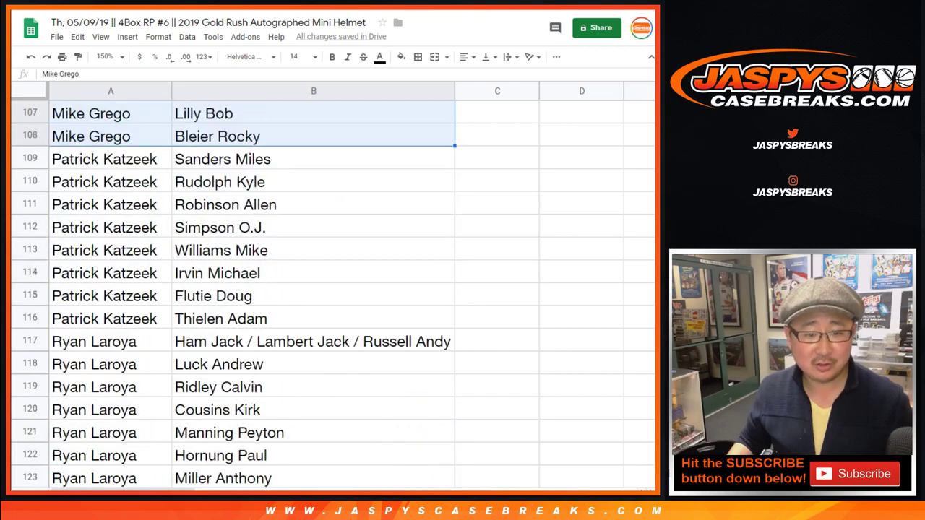
Highlight the customer block in rows 109 to 116 and go through the last customer's players in rows 117 to 136.
{"action": "left_click", "coordinate": [110, 159]}
{"action": "left_click_drag", "start_coordinate": [111, 159], "coordinate": [231, 318]}
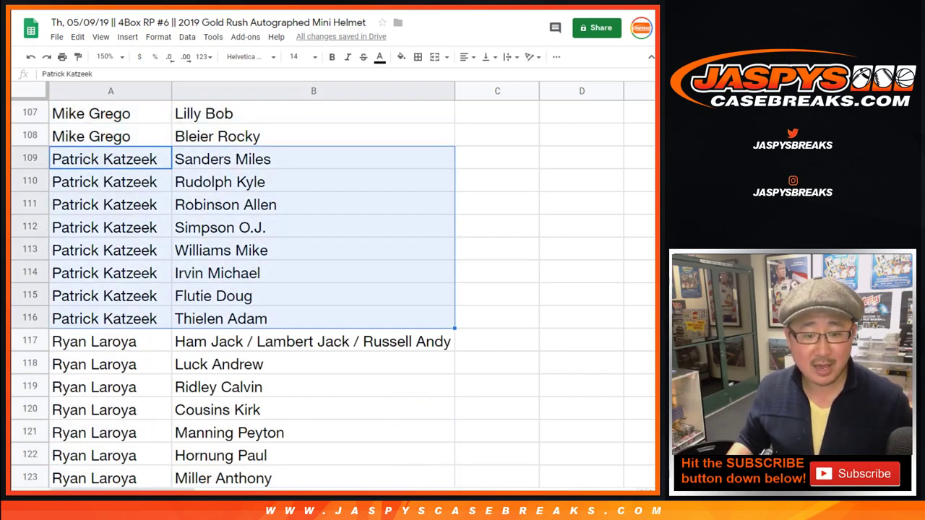
{"action": "left_click", "coordinate": [111, 342]}
{"action": "scroll", "coordinate": [111, 342], "scroll_direction": "down", "scroll_amount": 3}
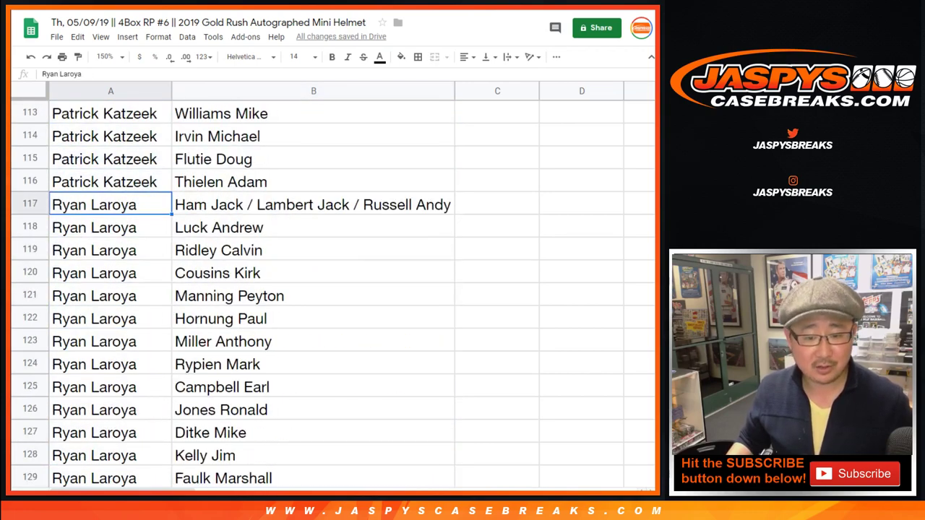
{"action": "left_click_drag", "start_coordinate": [111, 204], "coordinate": [231, 433]}
{"action": "scroll", "coordinate": [231, 433], "scroll_direction": "down", "scroll_amount": 4}
{"action": "left_click", "coordinate": [110, 182]}
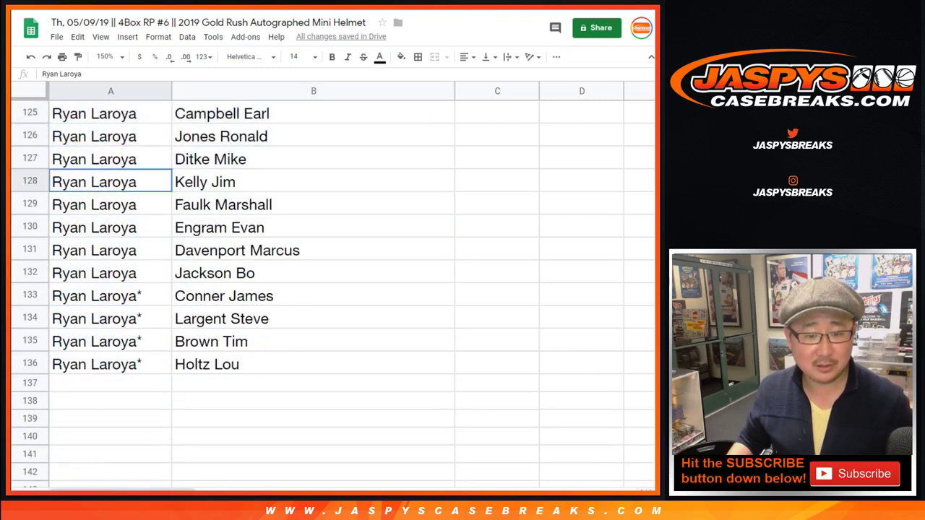
{"action": "left_click_drag", "start_coordinate": [111, 182], "coordinate": [231, 365]}
{"action": "left_click", "coordinate": [111, 364]}
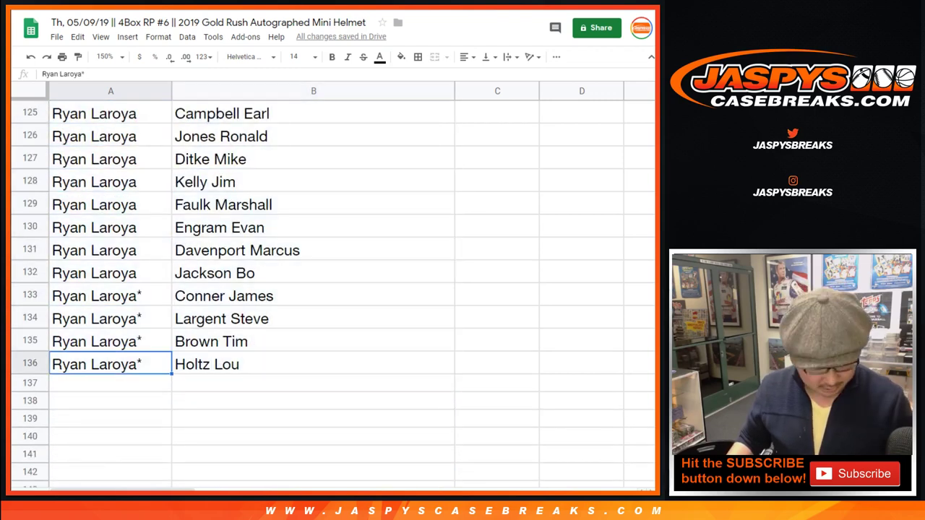
Return to the first row, turn on link sharing as "Anyone with the link can view", and copy the sheet's link.
{"action": "key", "text": "ctrl+Home"}
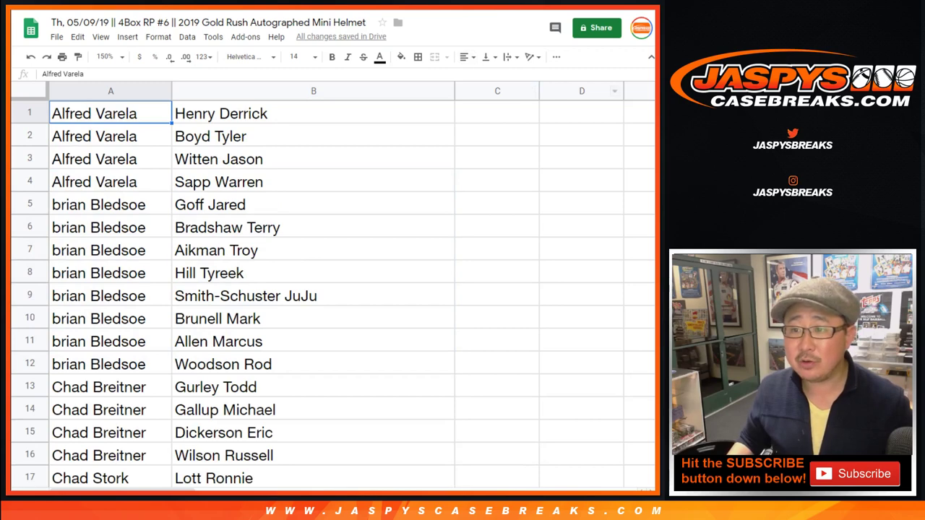
{"action": "left_click", "coordinate": [596, 28]}
{"action": "left_click", "coordinate": [435, 210]}
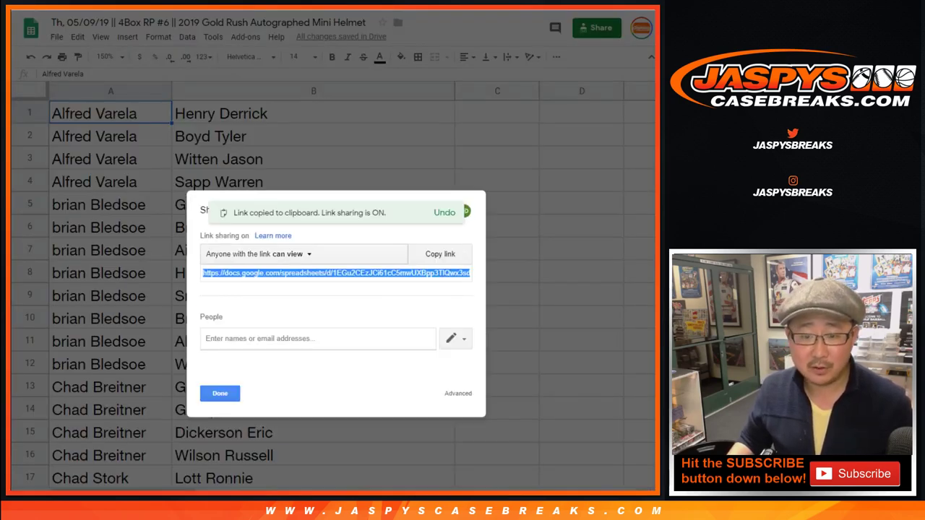
{"action": "left_click", "coordinate": [282, 255]}
{"action": "left_click", "coordinate": [268, 328]}
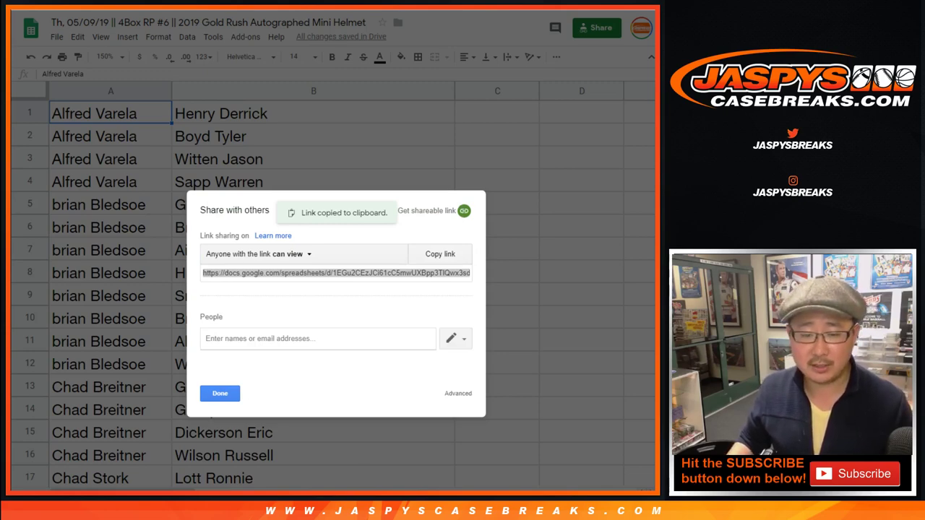
{"action": "left_click", "coordinate": [220, 394]}
{"action": "key", "text": "Escape"}
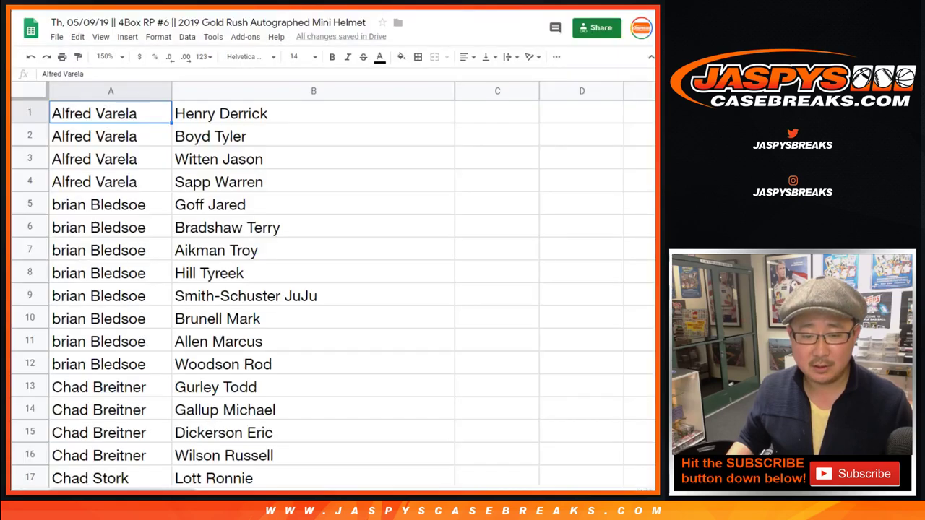